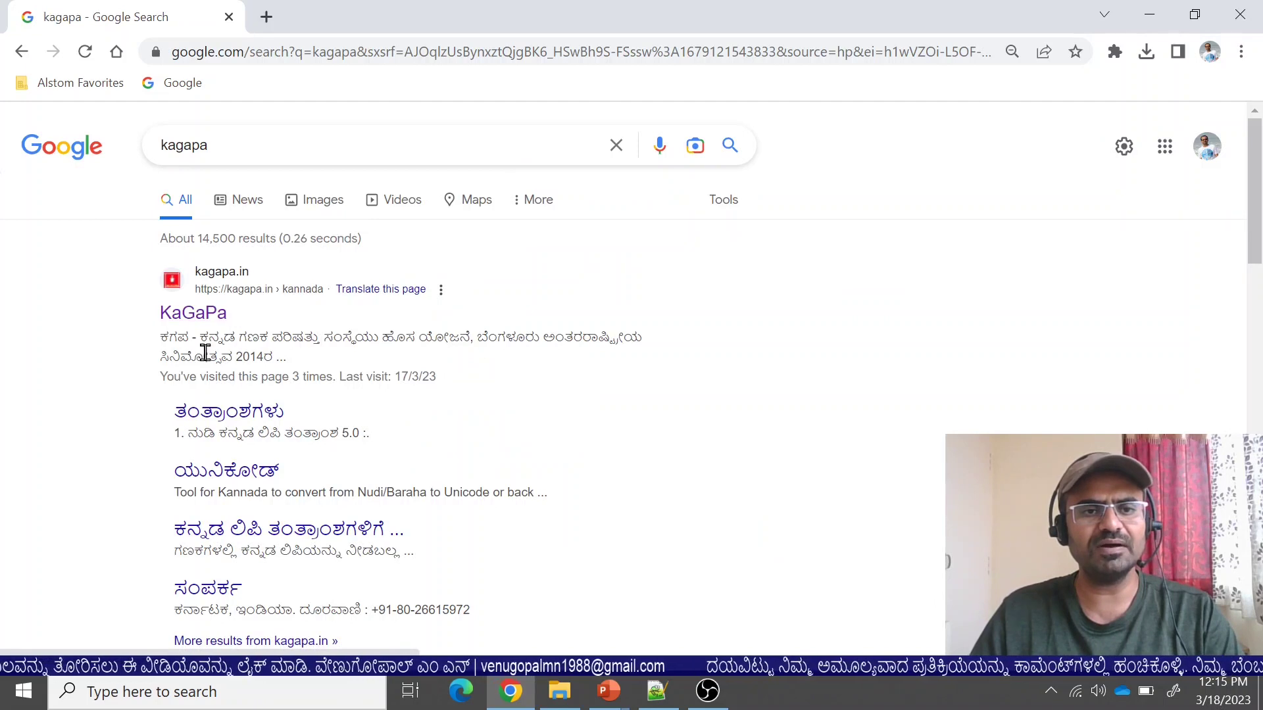
Open the KaGaPa website from the search results and look over its free software list (ಉಚಿತ ತಂತ್ರಾಂಶಗಳು).
left_click_drag(200, 343, 430, 346)
left_click(109, 356)
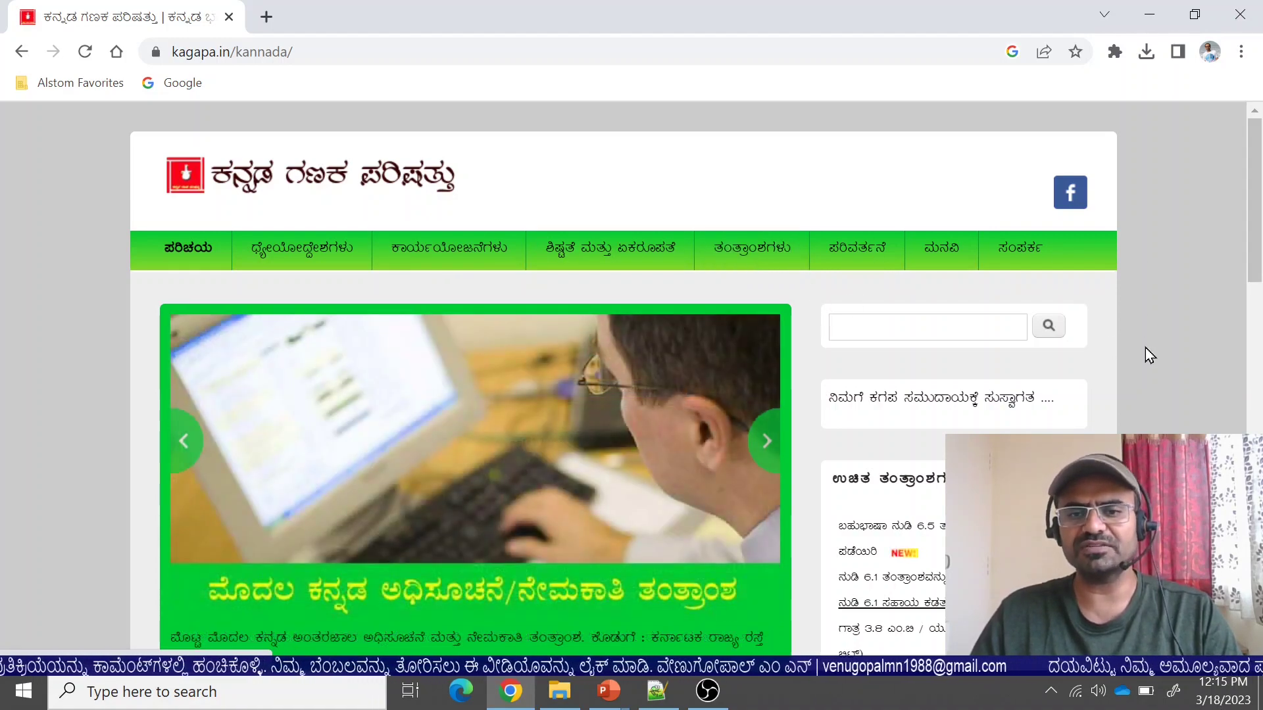
scroll(1146, 347, "down", 5)
scroll(1126, 348, "up", 3)
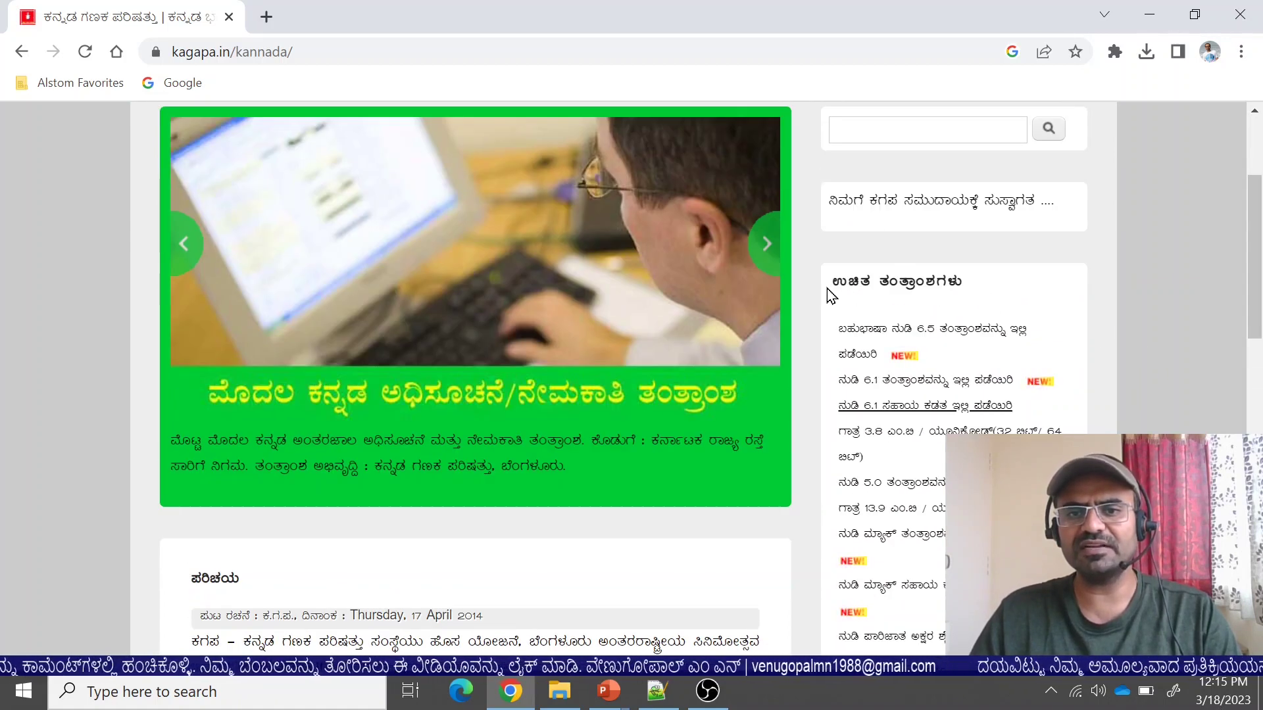
left_click_drag(833, 283, 969, 287)
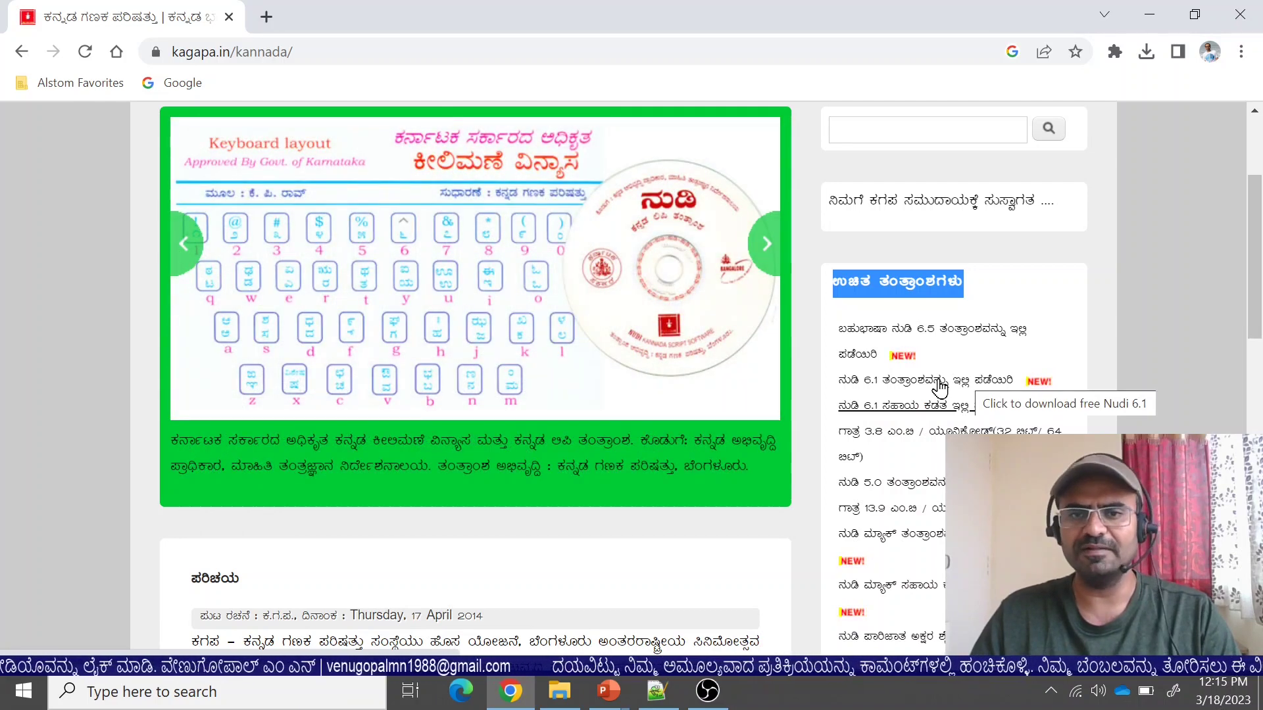
scroll(939, 389, "up", 3)
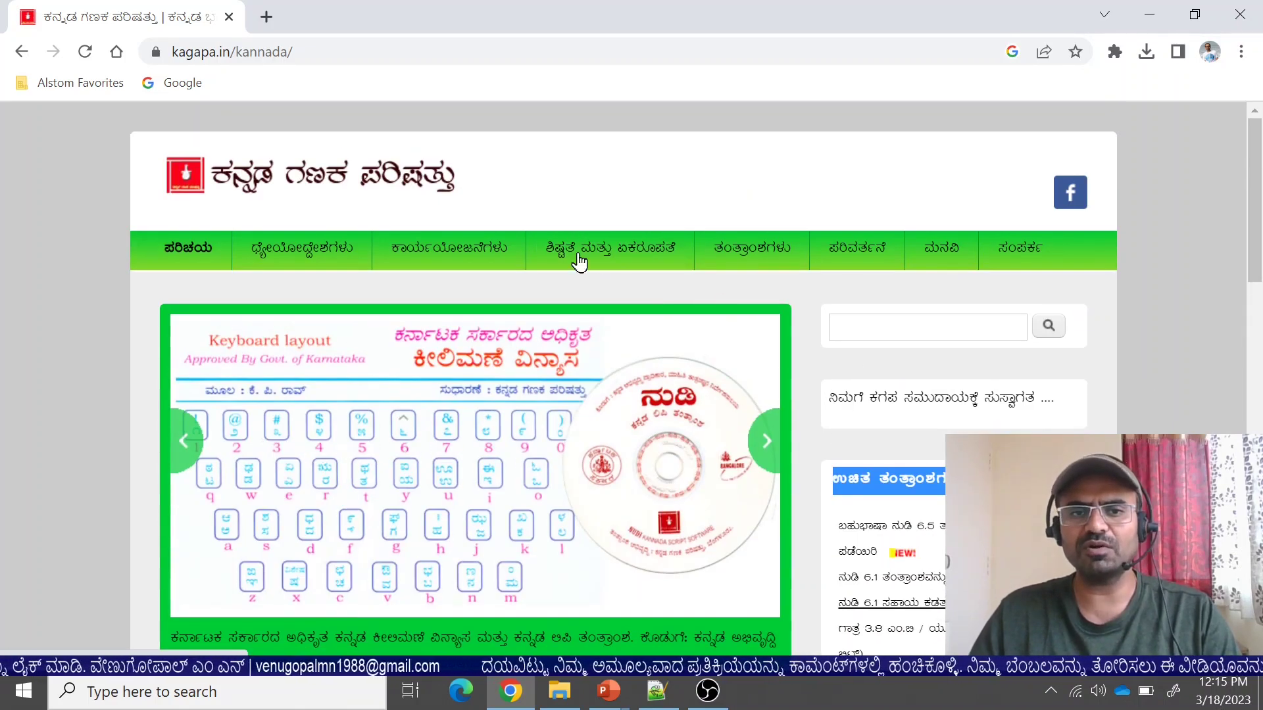
Open the site's software page (ತಂತ್ರಾಂಶಗಳು) and examine the table of free Nudi downloads.
left_click(740, 255)
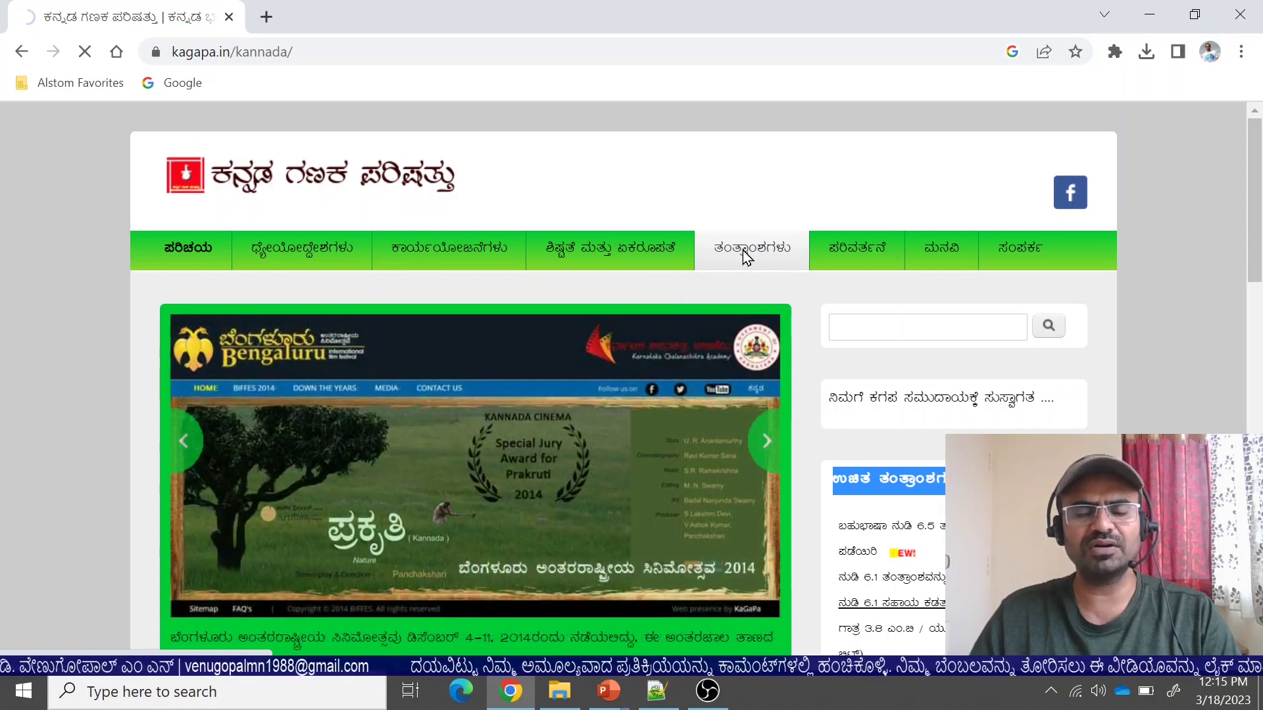
scroll(570, 429, "down", 8)
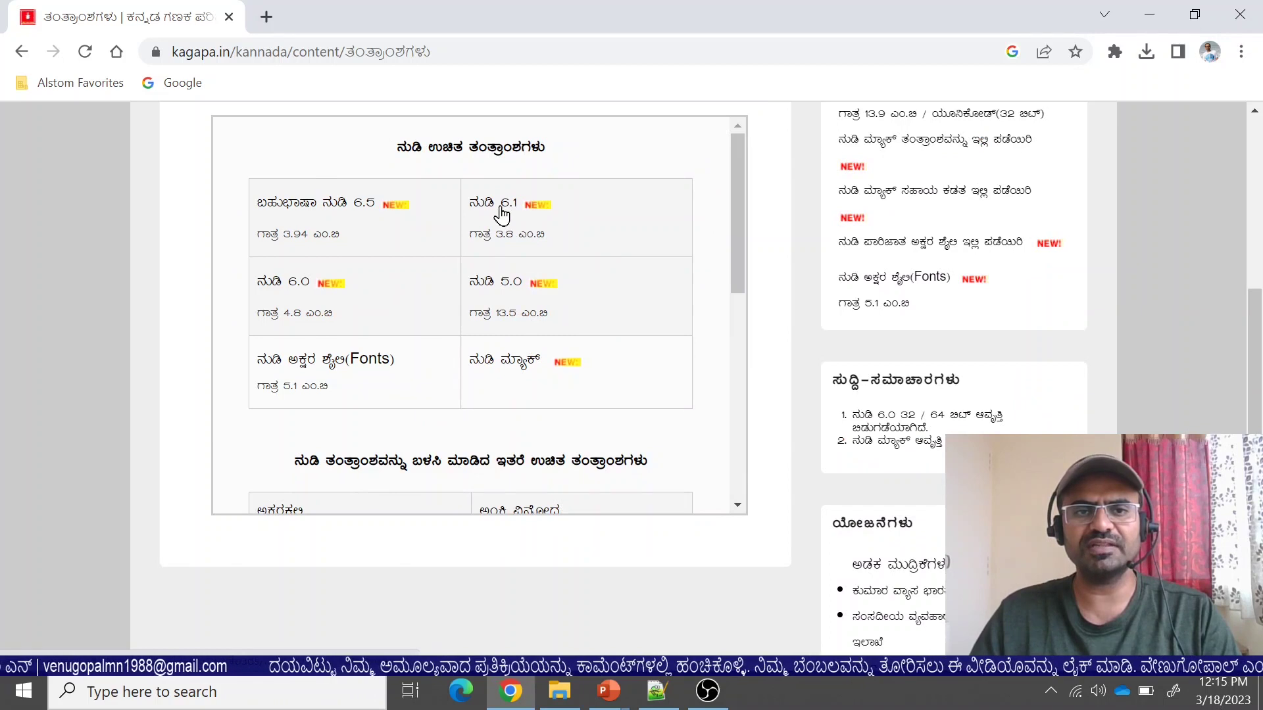
left_click_drag(428, 153, 468, 150)
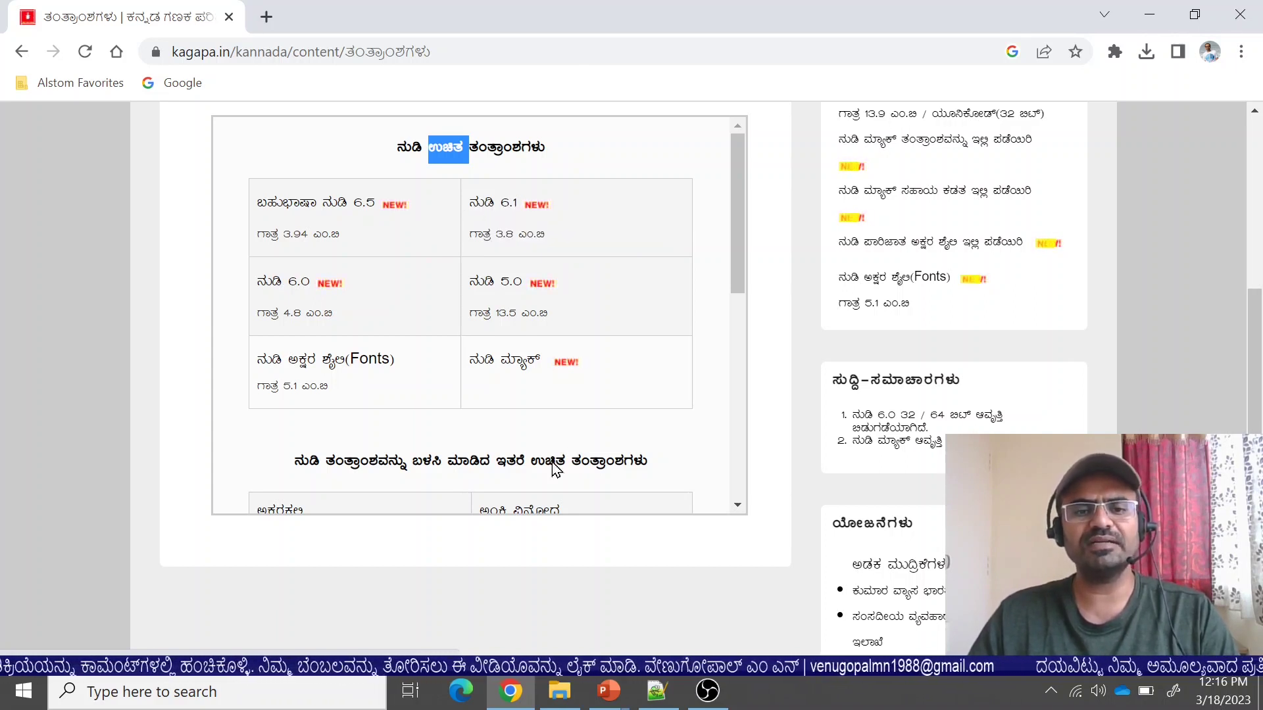
Switch to File Explorer, run Nudi_6.1_setup as administrator and allow it to make changes to the device.
key("alt+Tab")
left_click(118, 150)
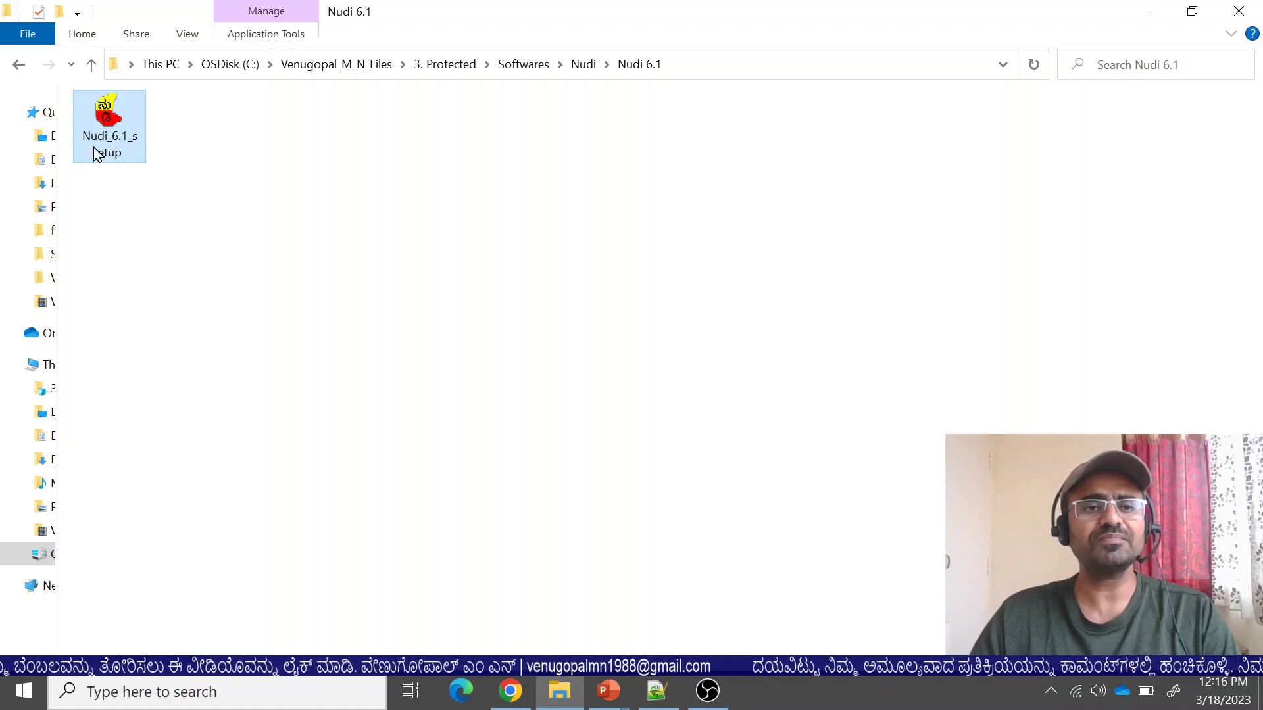
mouse_move(105, 137)
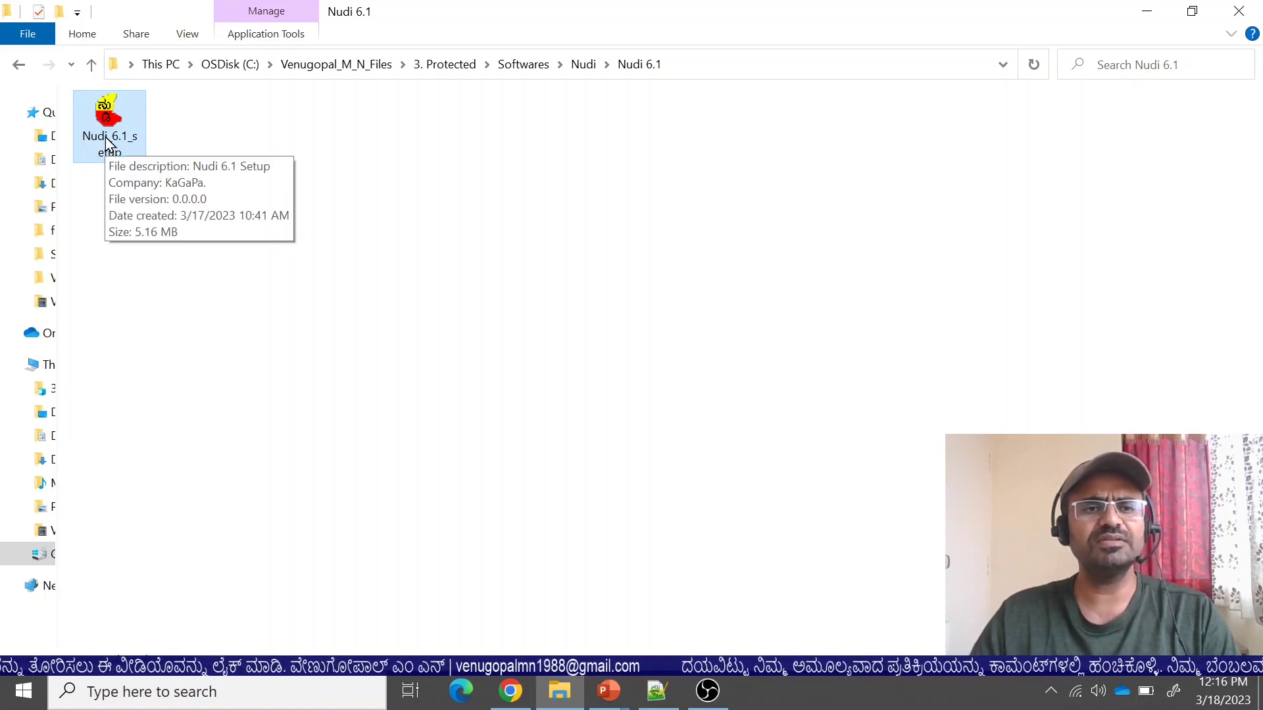
left_click(316, 135)
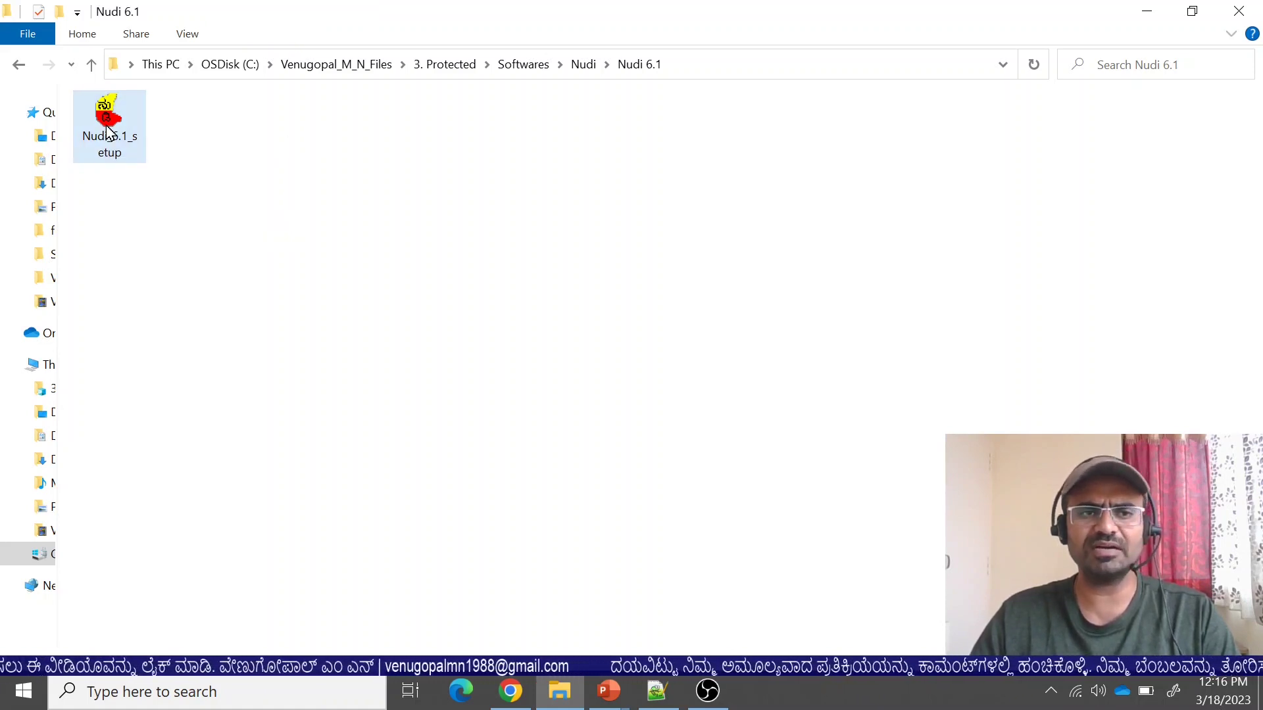
left_click(107, 129)
right_click(105, 125)
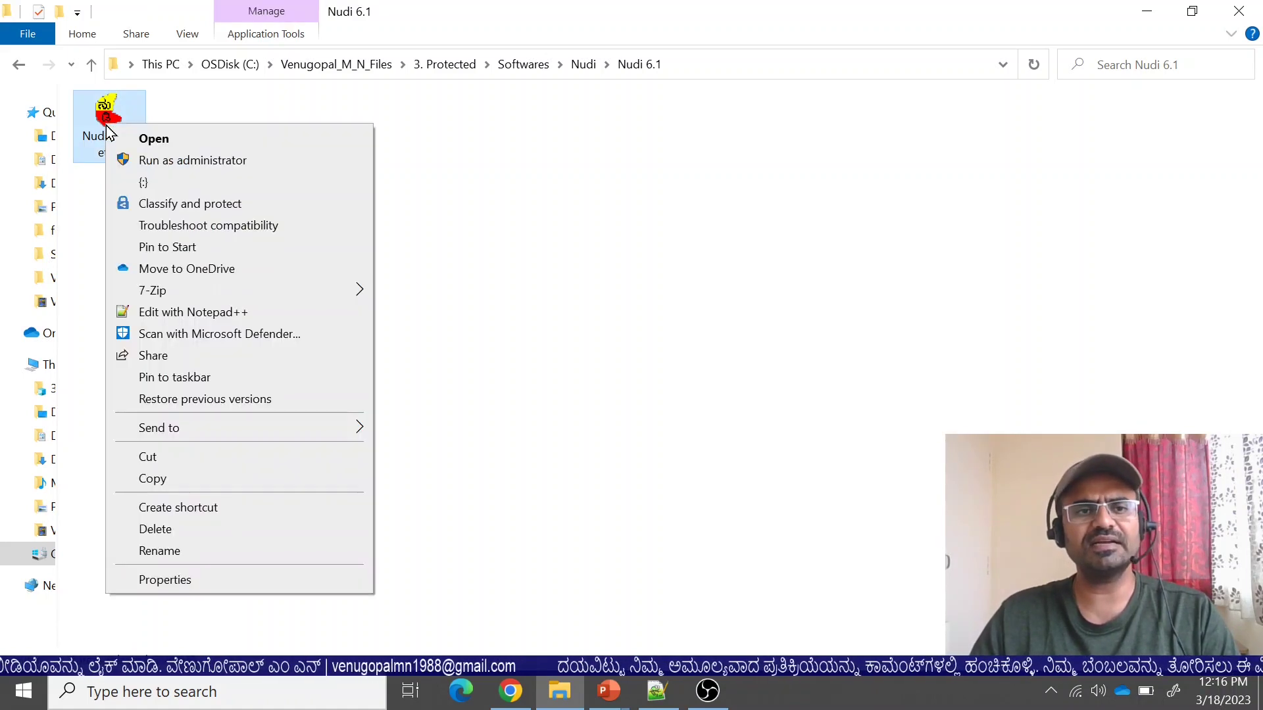
left_click(195, 164)
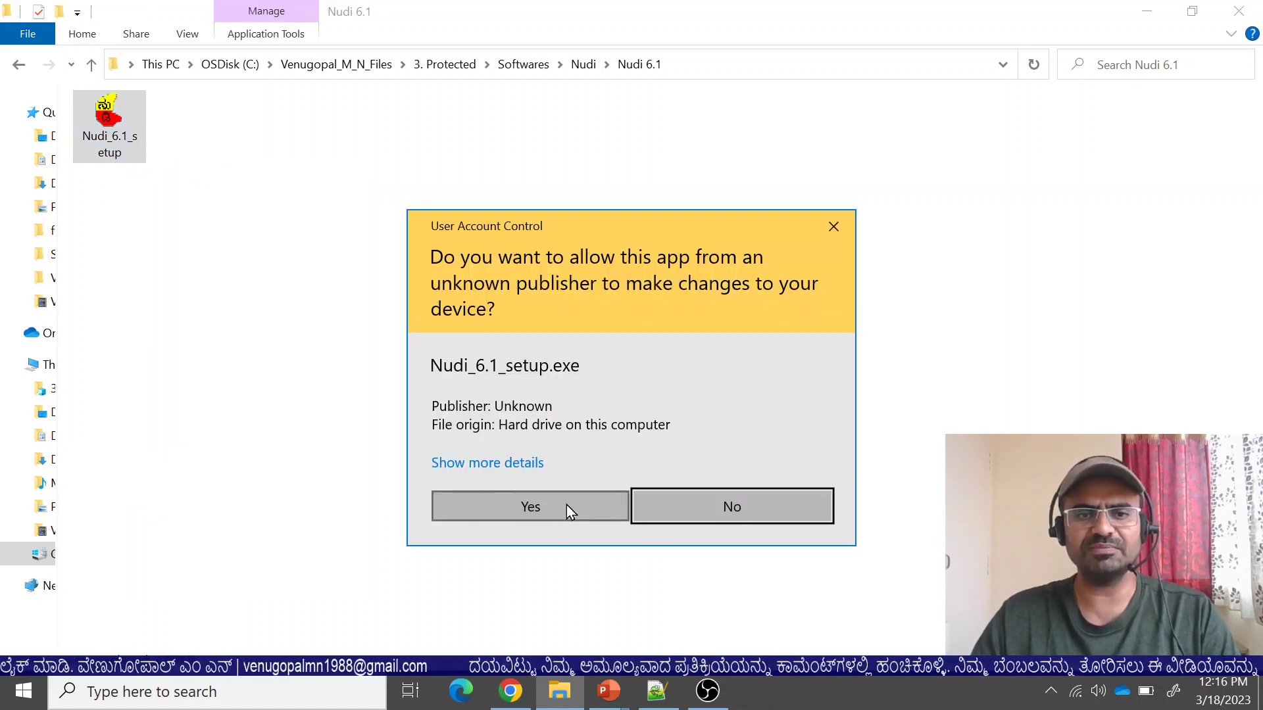
left_click(567, 506)
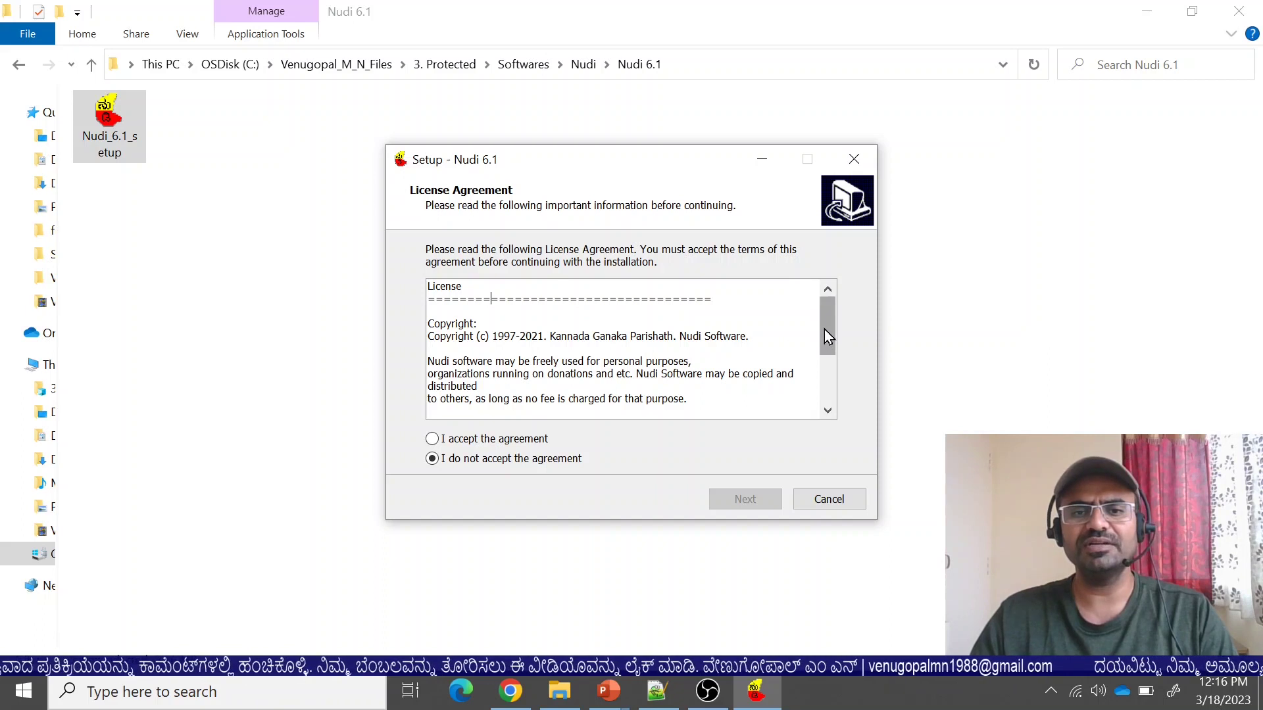
Read the Nudi 6.1 license to its end, accept the agreement and continue past the help-file information page.
left_click_drag(826, 337, 822, 425)
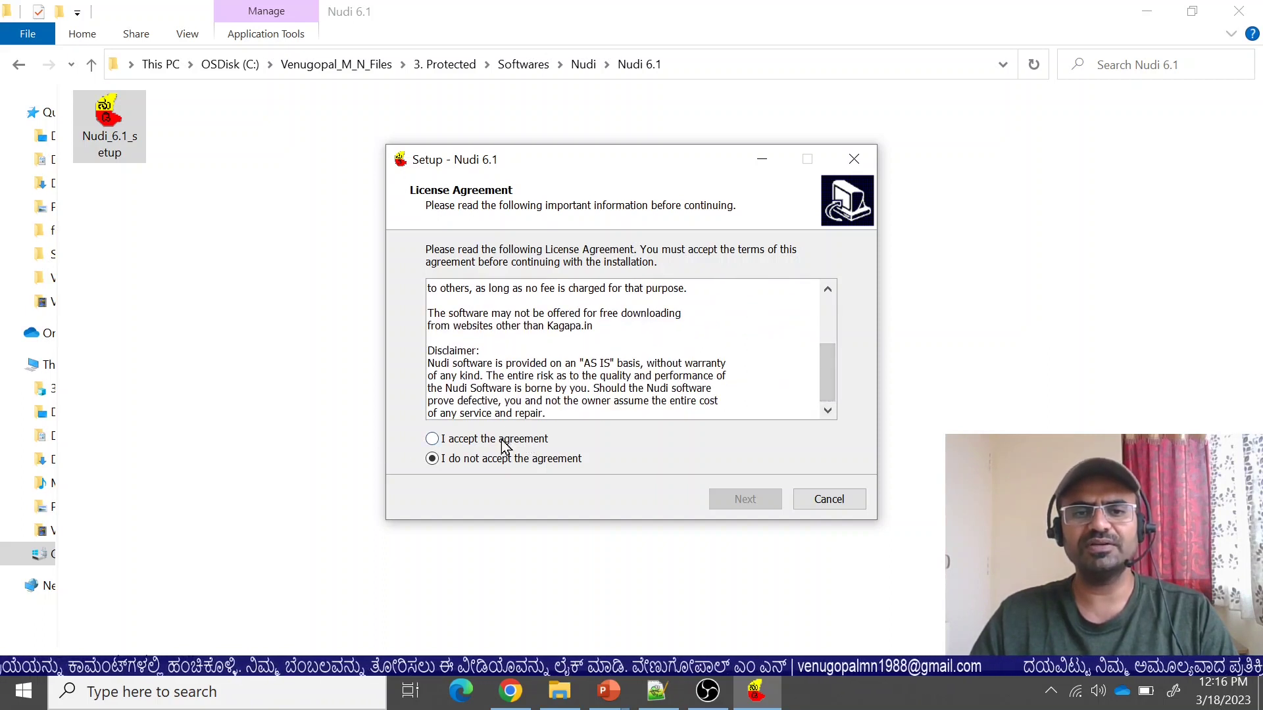
left_click(433, 441)
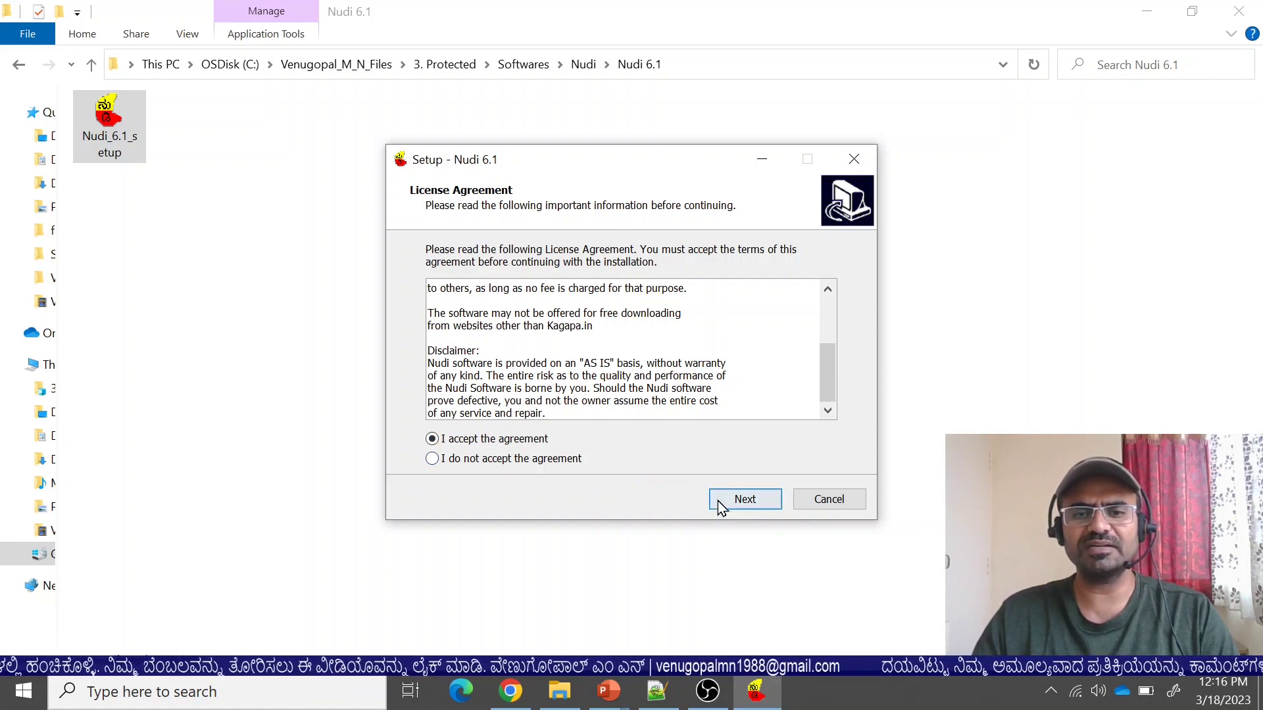
left_click(761, 502)
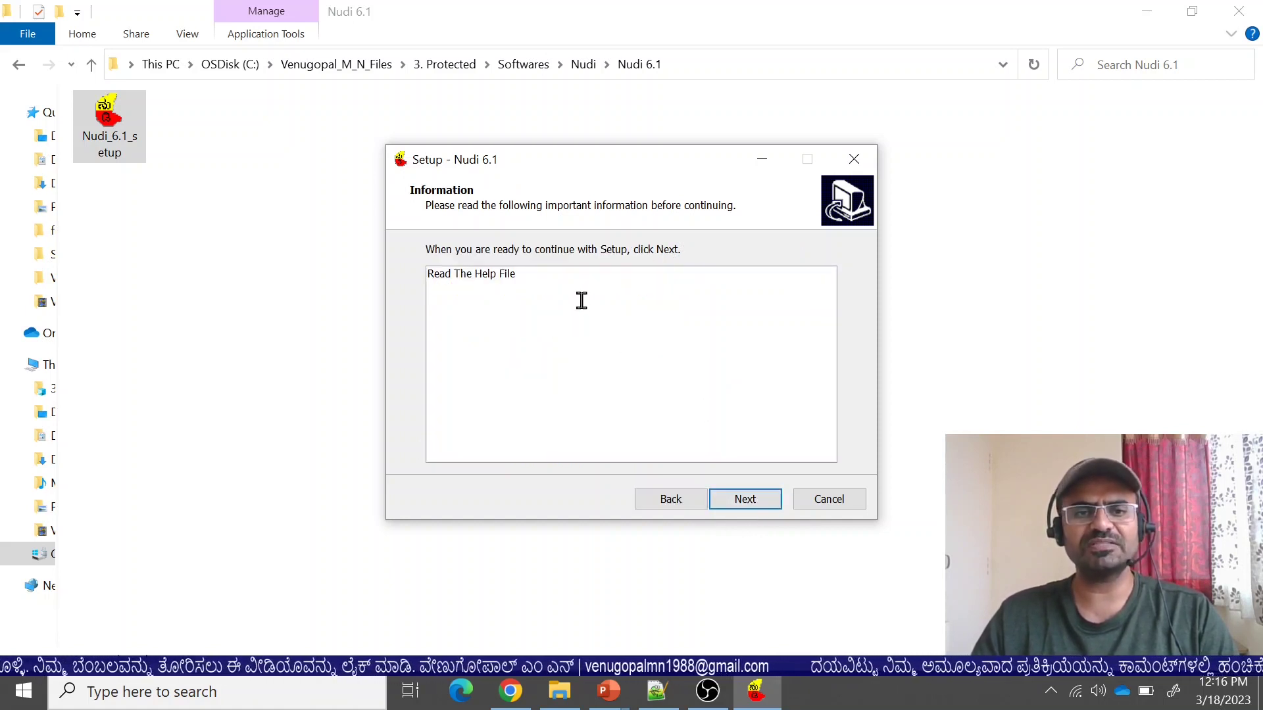
left_click_drag(520, 275, 373, 274)
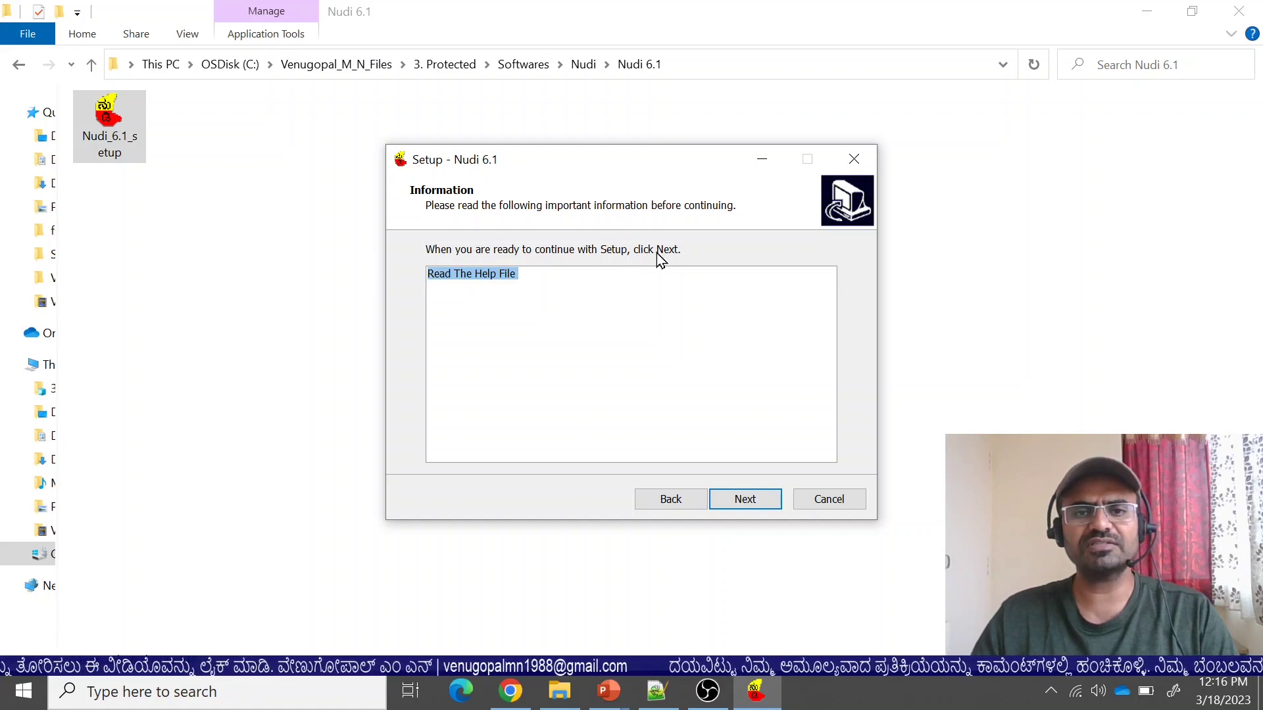
left_click(752, 503)
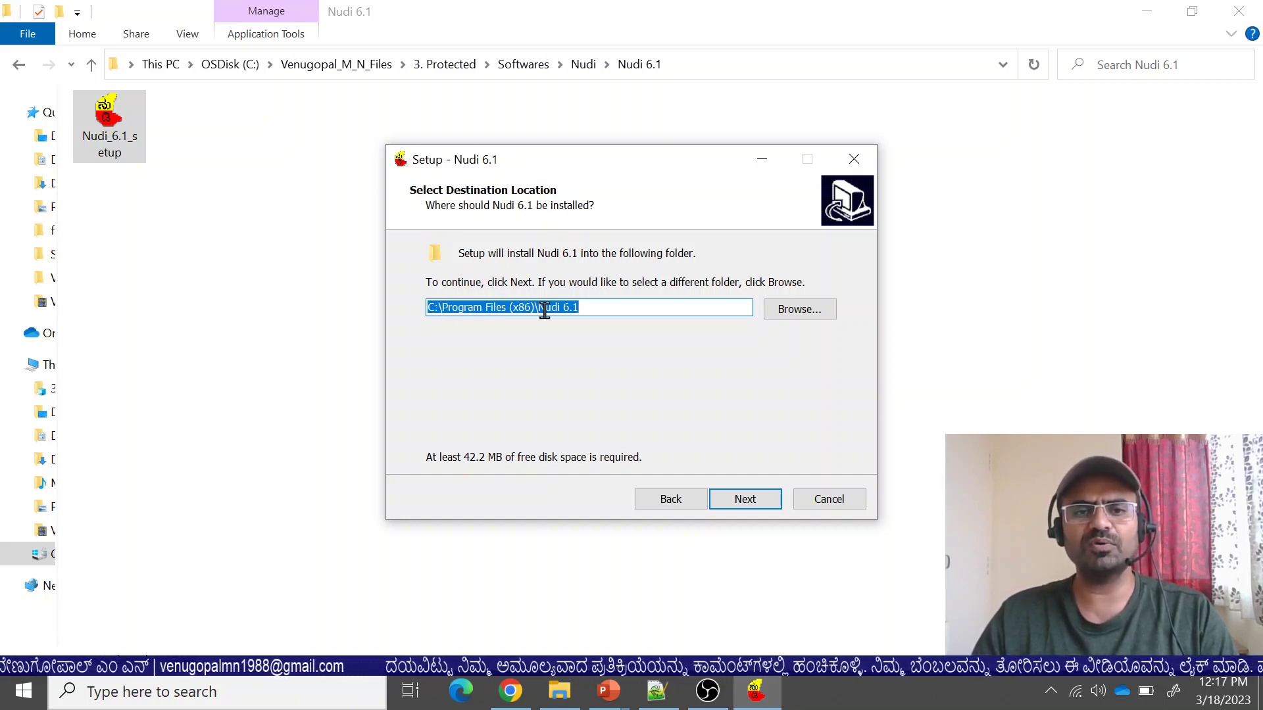
Keep C:\Program Files (x86)\Nudi 6.1 as the install location and Nudi 6.1 as the Start Menu folder.
left_click(587, 309)
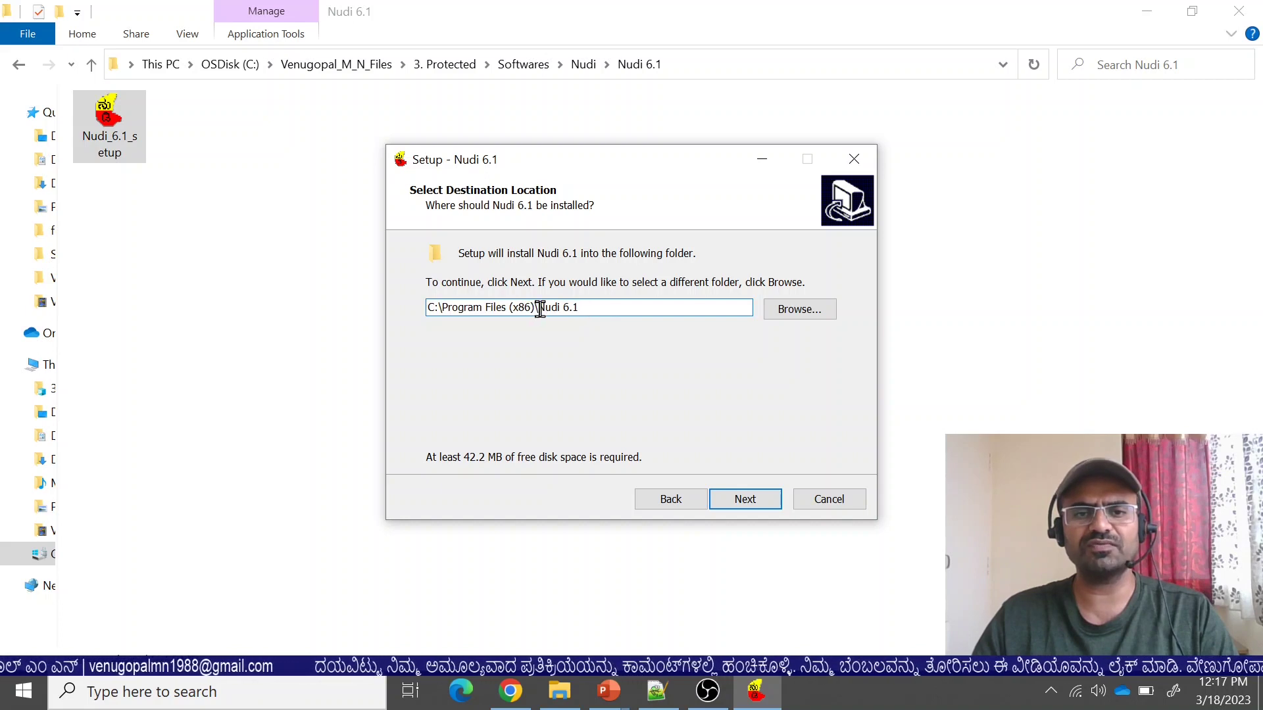
left_click_drag(537, 308, 585, 308)
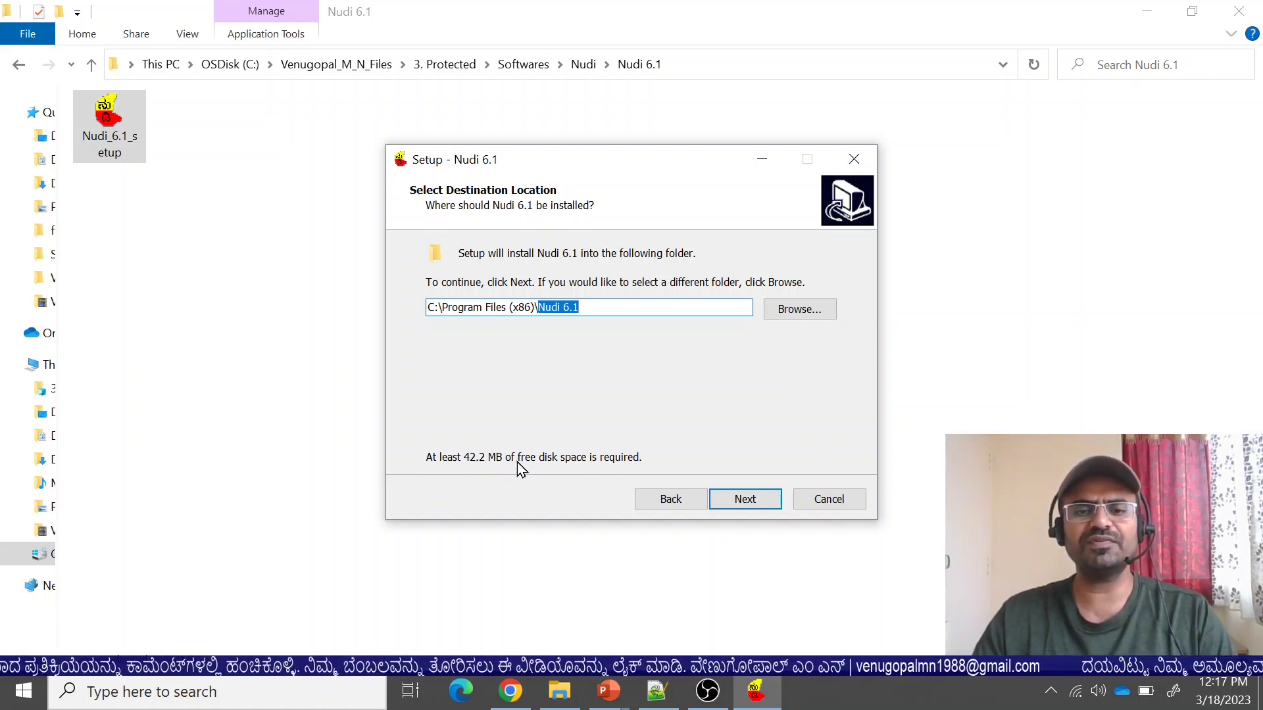
left_click(749, 503)
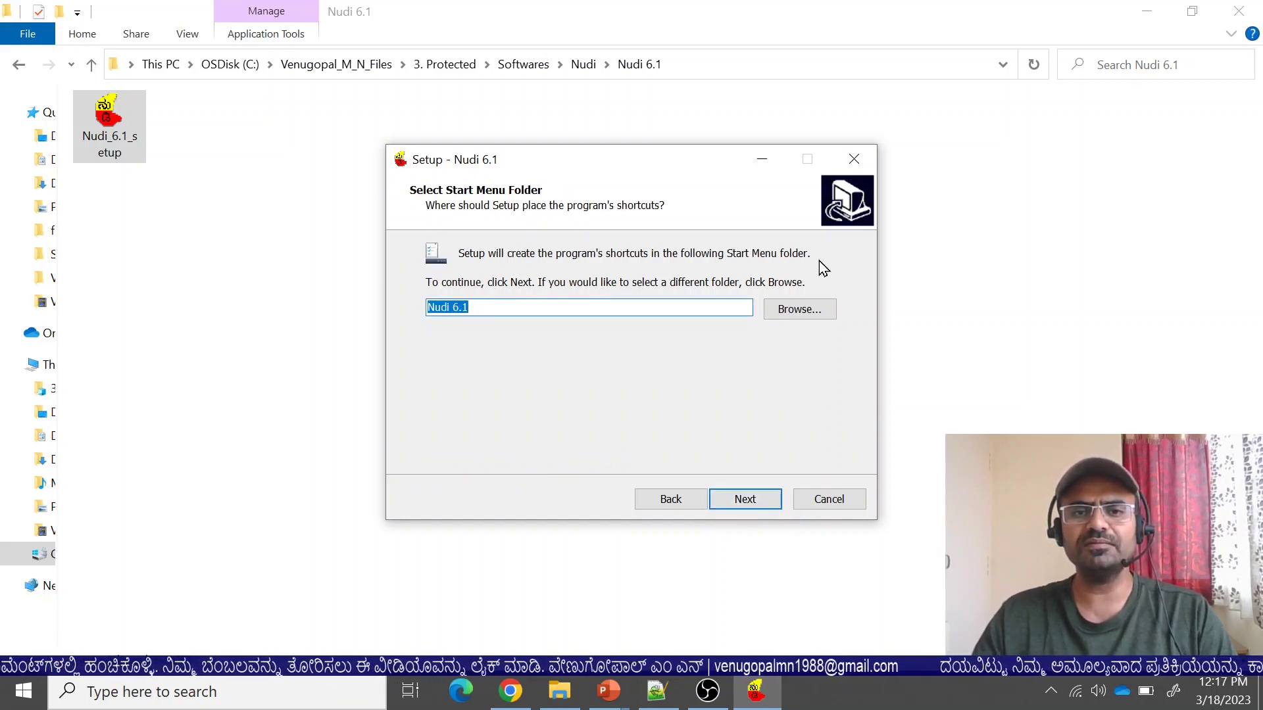
left_click(746, 500)
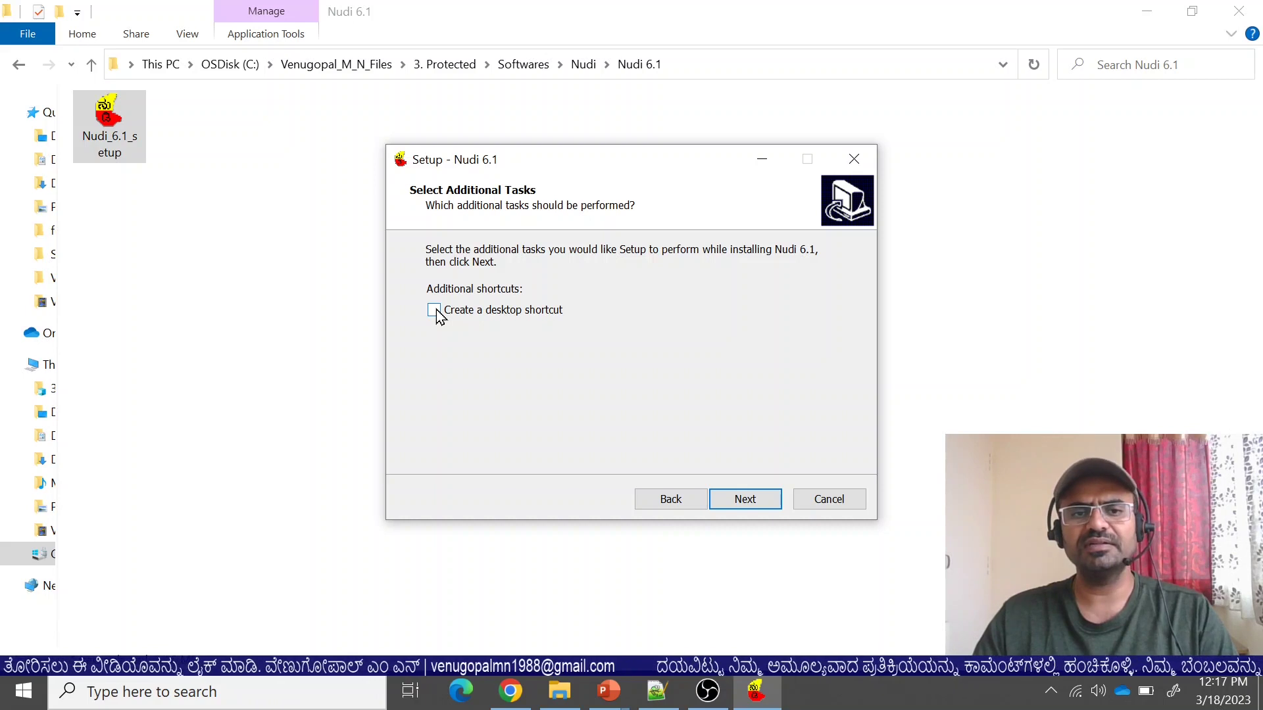
Install Nudi 6.1 without a desktop shortcut and continue past the post-installation information page.
left_click(744, 503)
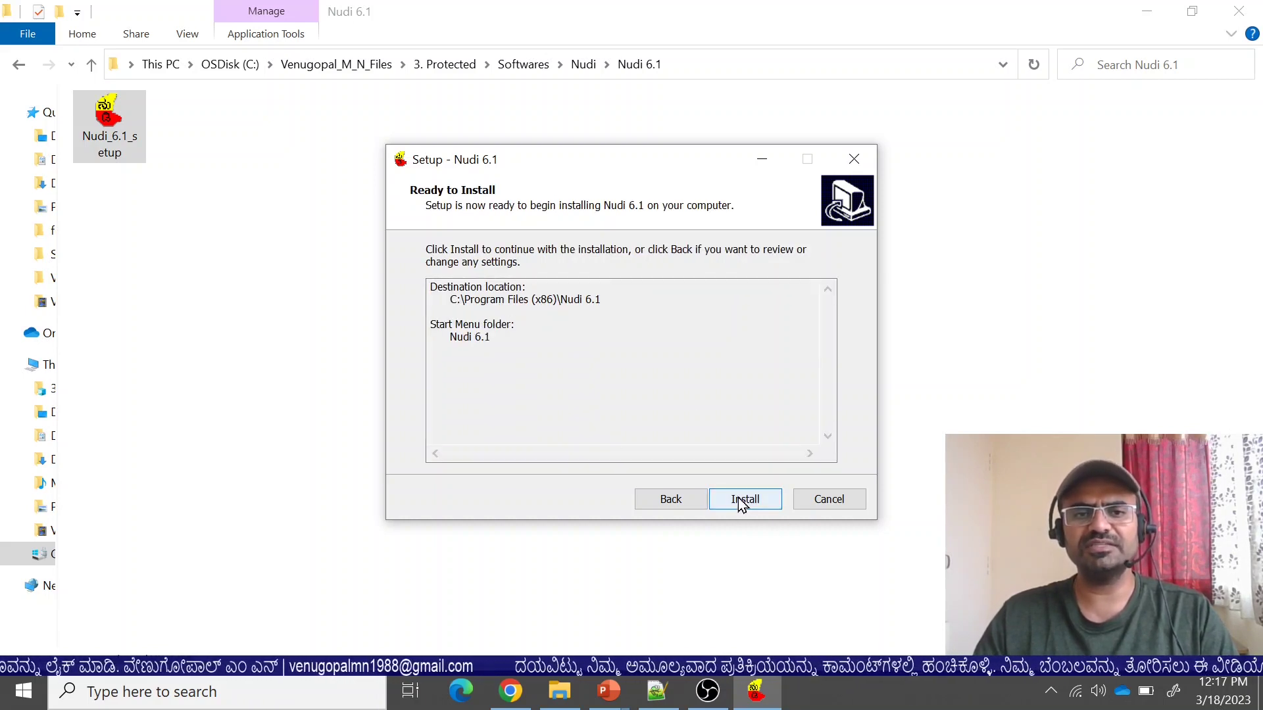
left_click(769, 503)
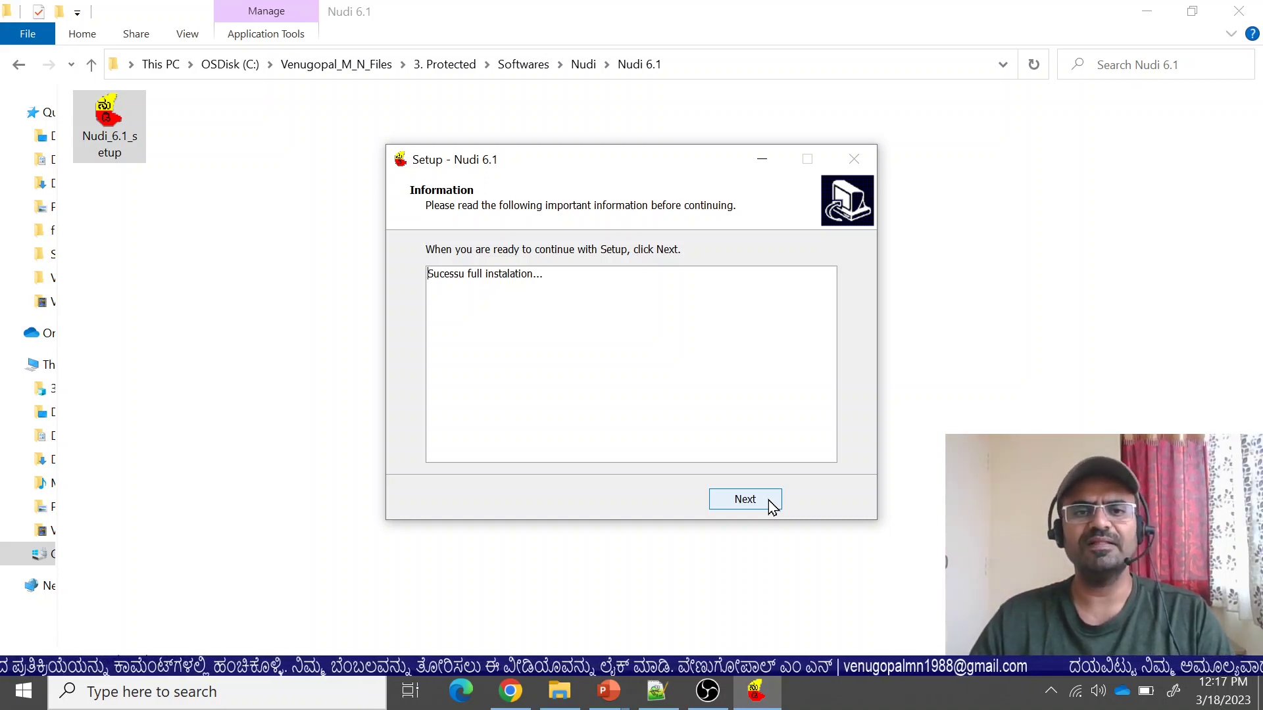
left_click_drag(544, 275, 415, 285)
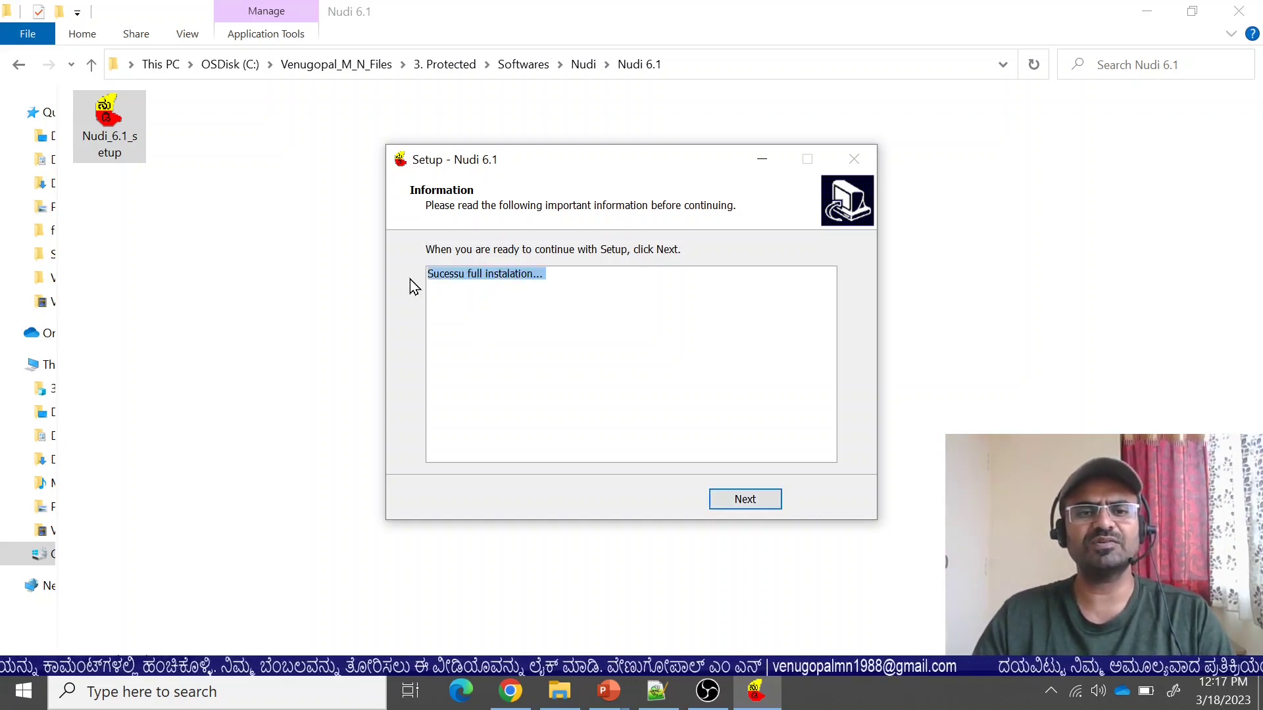
left_click(592, 279)
left_click(745, 499)
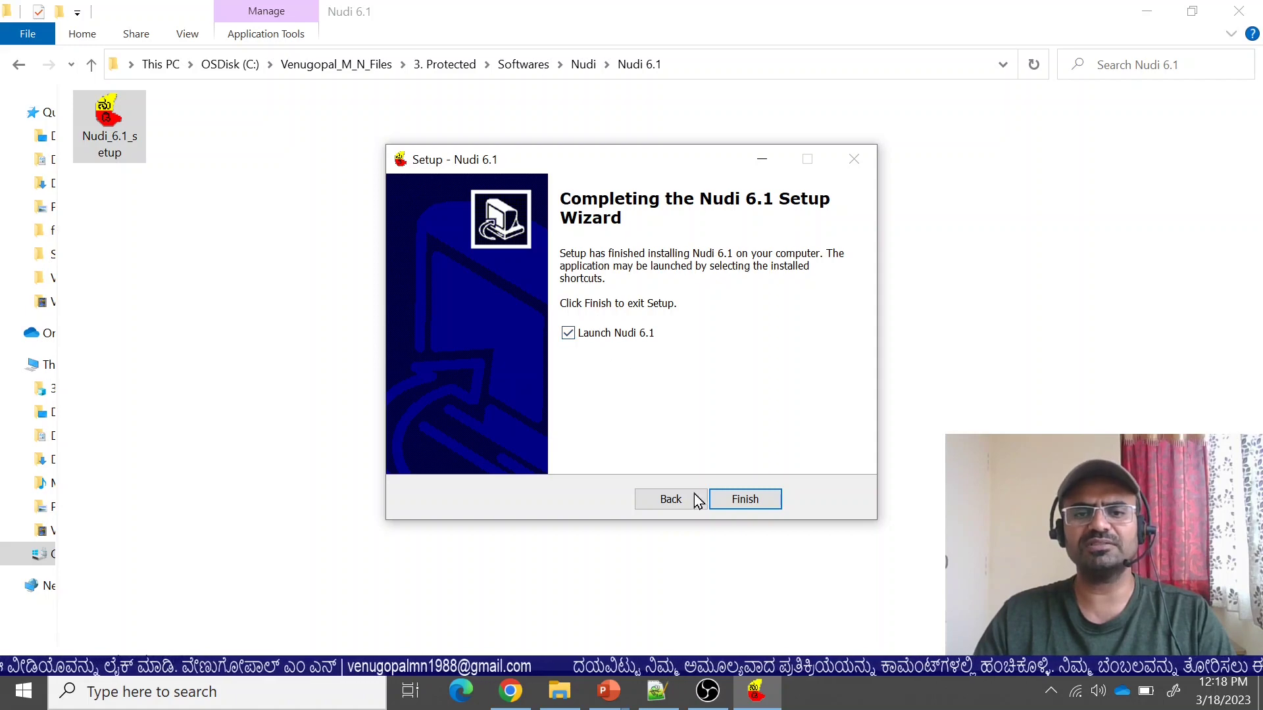
Finish the setup with Launch Nudi 6.1 enabled and maximize the Nudi editor window.
left_click(569, 335)
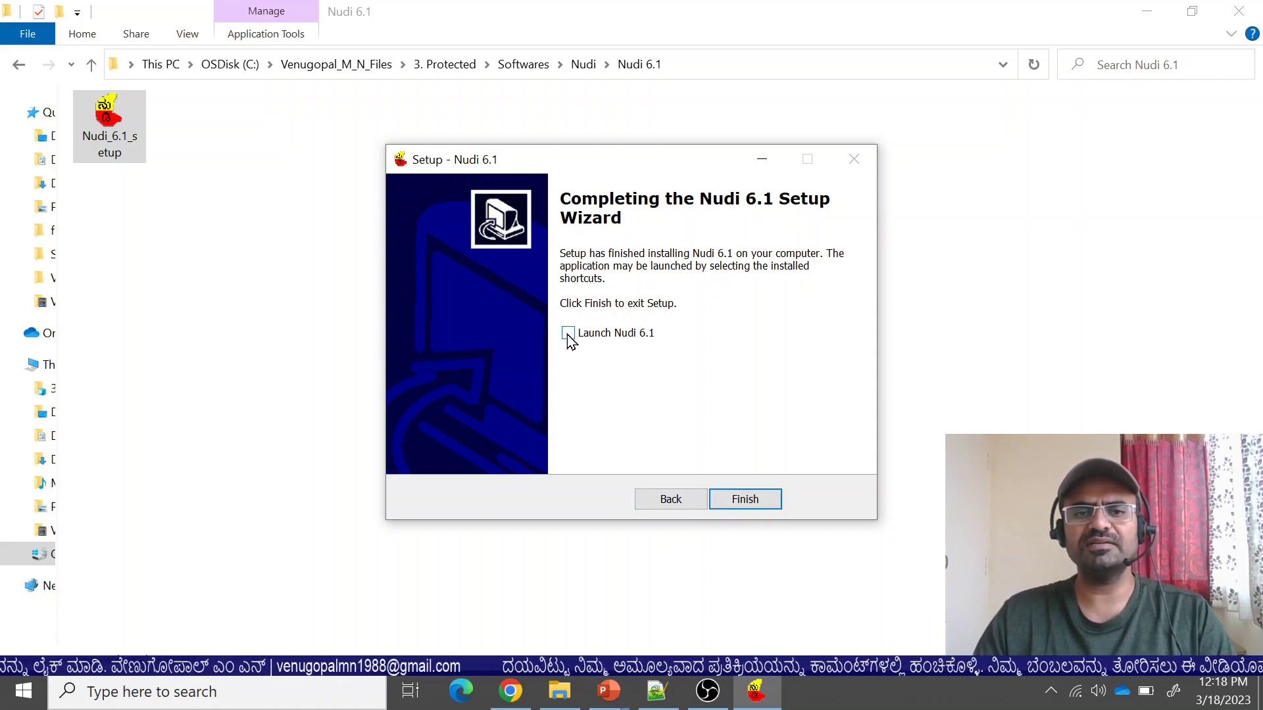
left_click(568, 334)
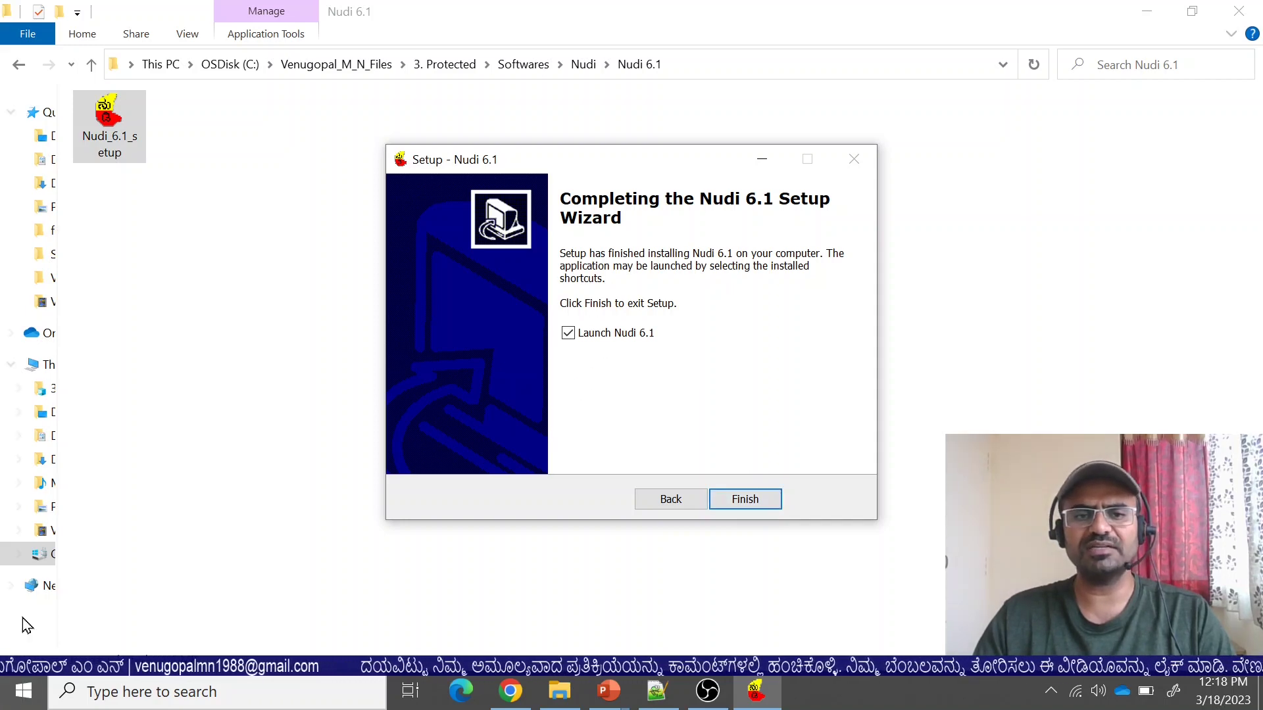
left_click(761, 507)
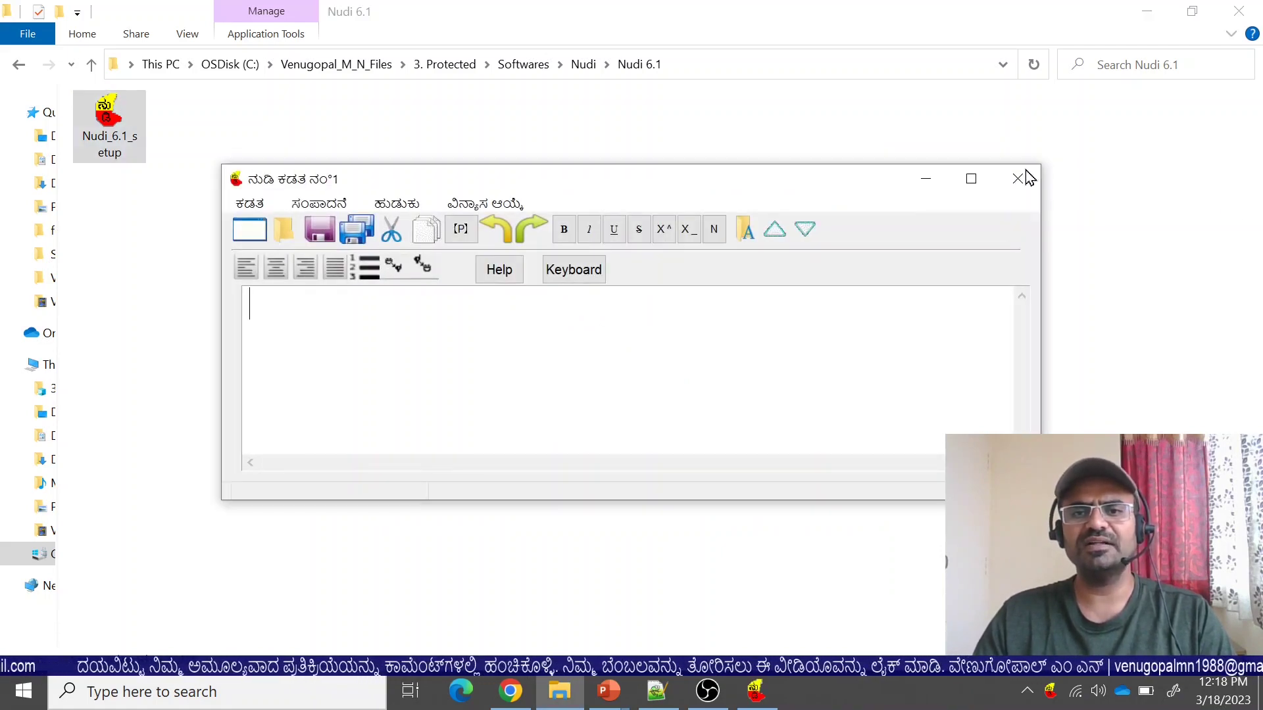
left_click(968, 176)
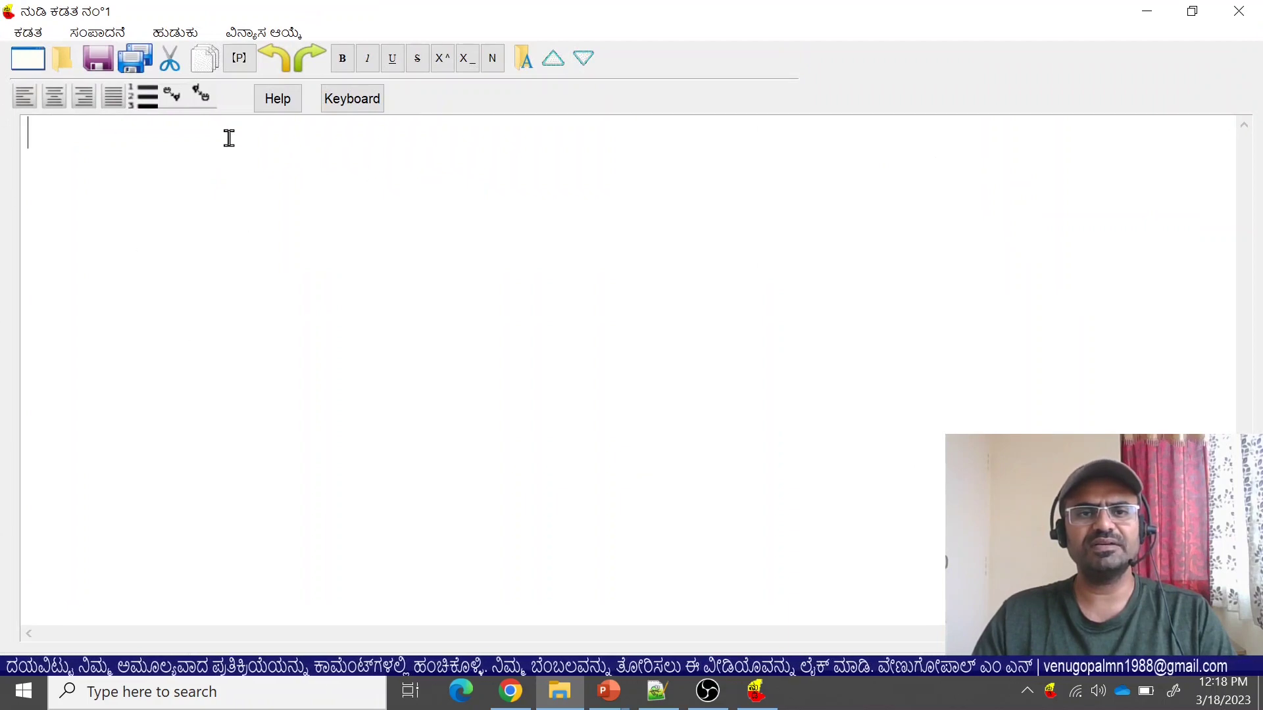
left_click(756, 694)
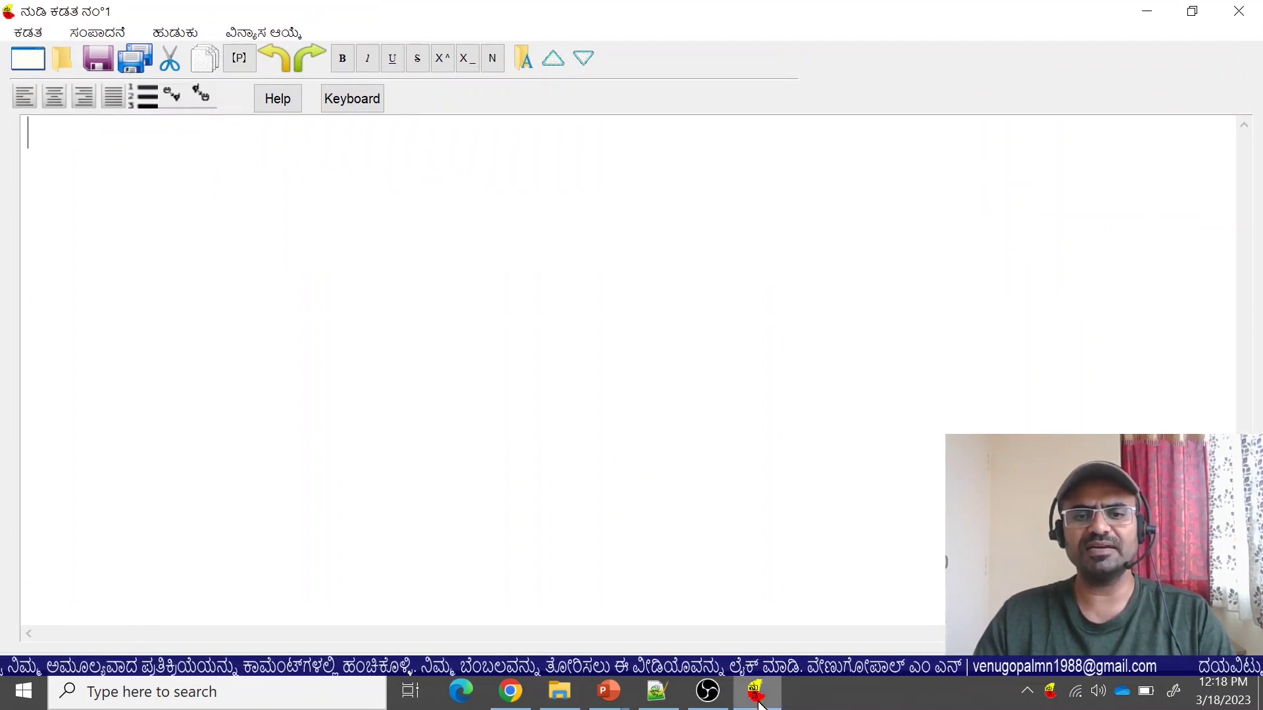
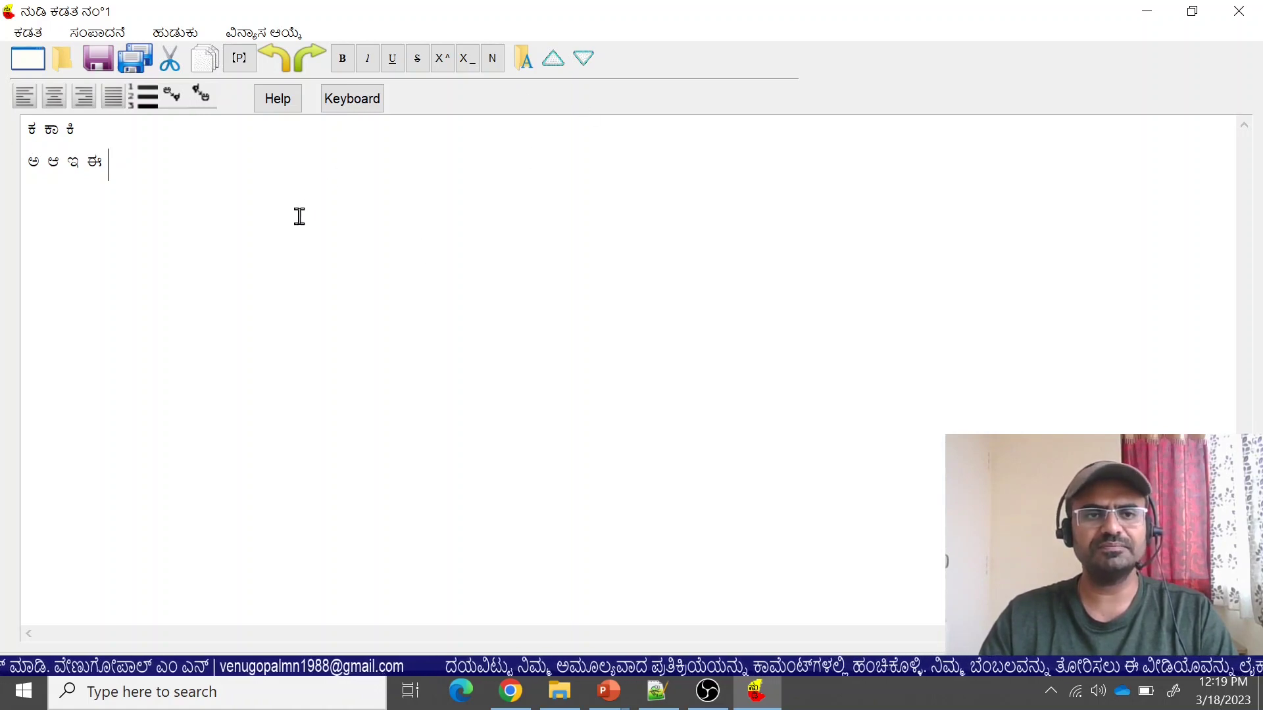
Select both lines of Kannada letters and try out enlarging and reducing their font size.
left_click_drag(201, 168, 7, 105)
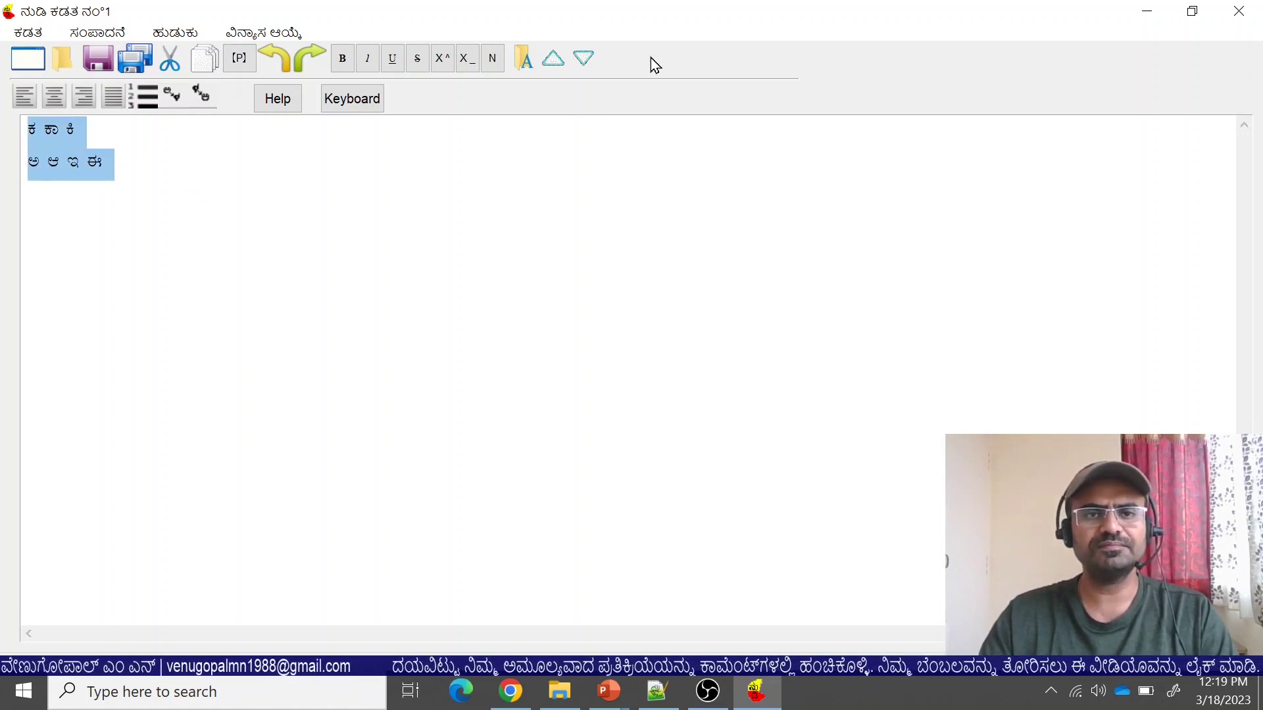
left_click(551, 59)
left_click(551, 59)
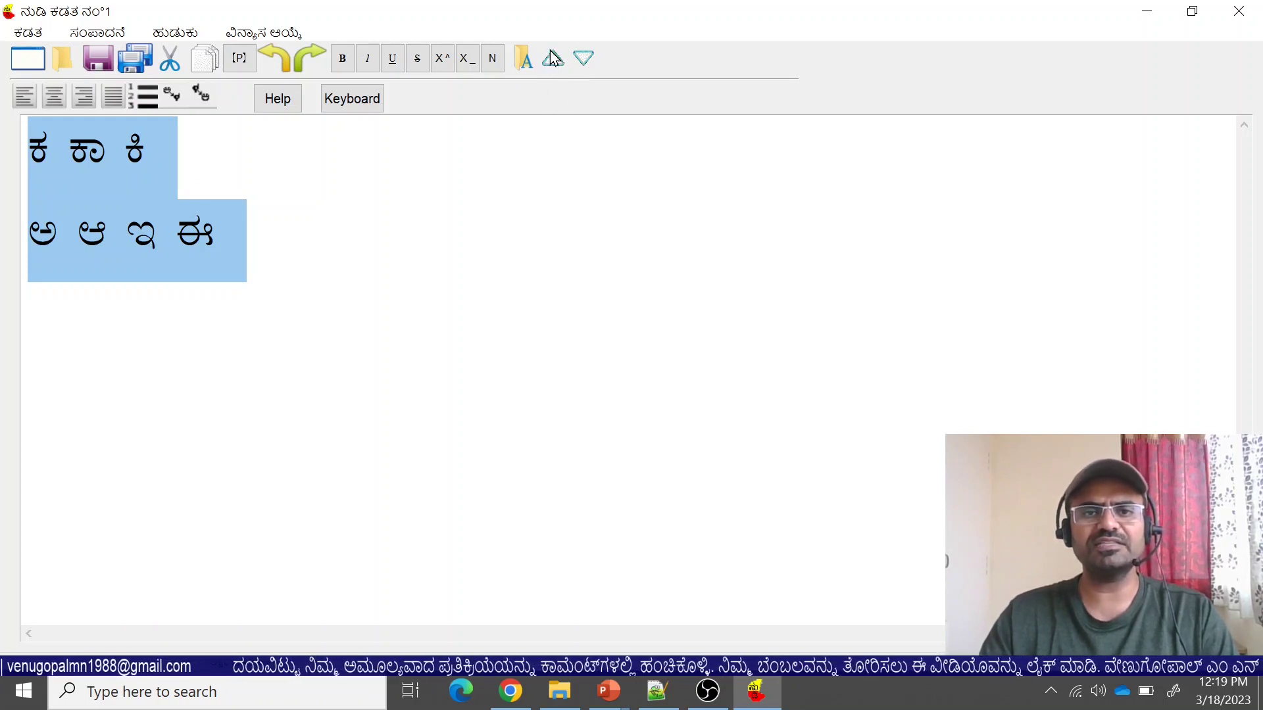
left_click(584, 58)
left_click(583, 58)
left_click(583, 58)
left_click(584, 58)
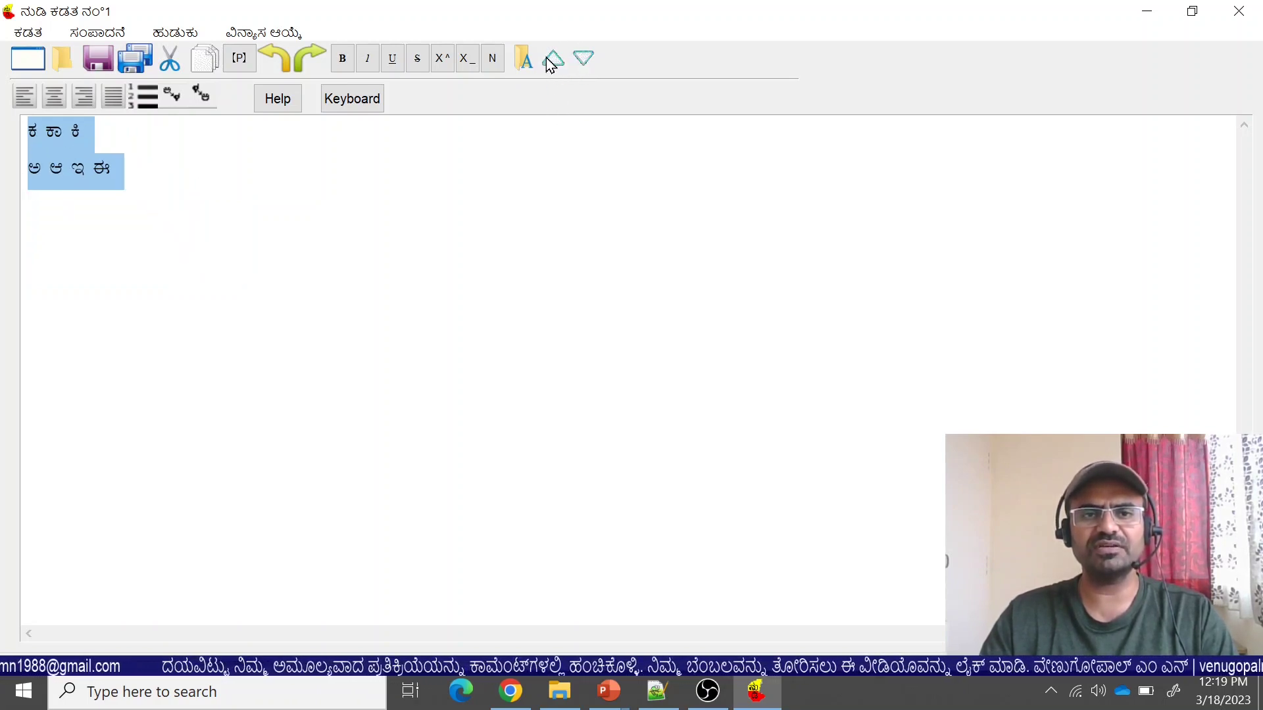
Enlarge the two selected lines of Kannada letters by three font-size steps and delete them from the document.
left_click(553, 59)
left_click(553, 59)
left_click(552, 59)
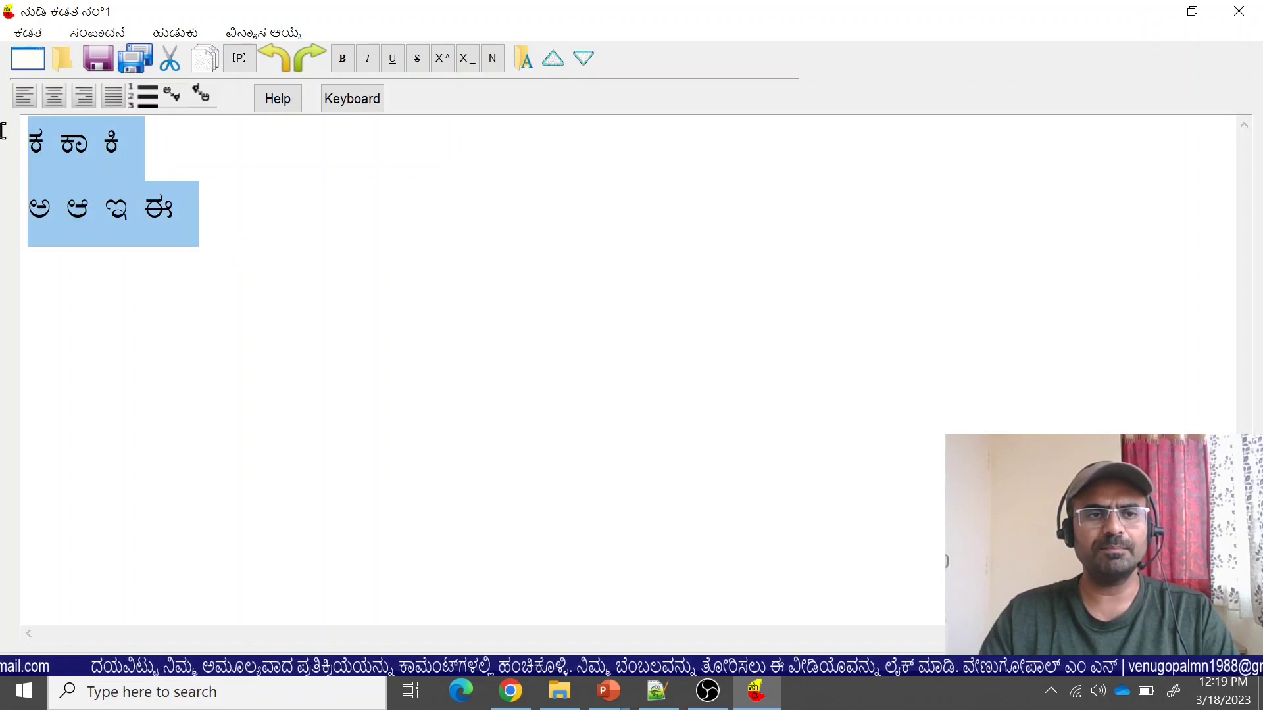
key("Delete")
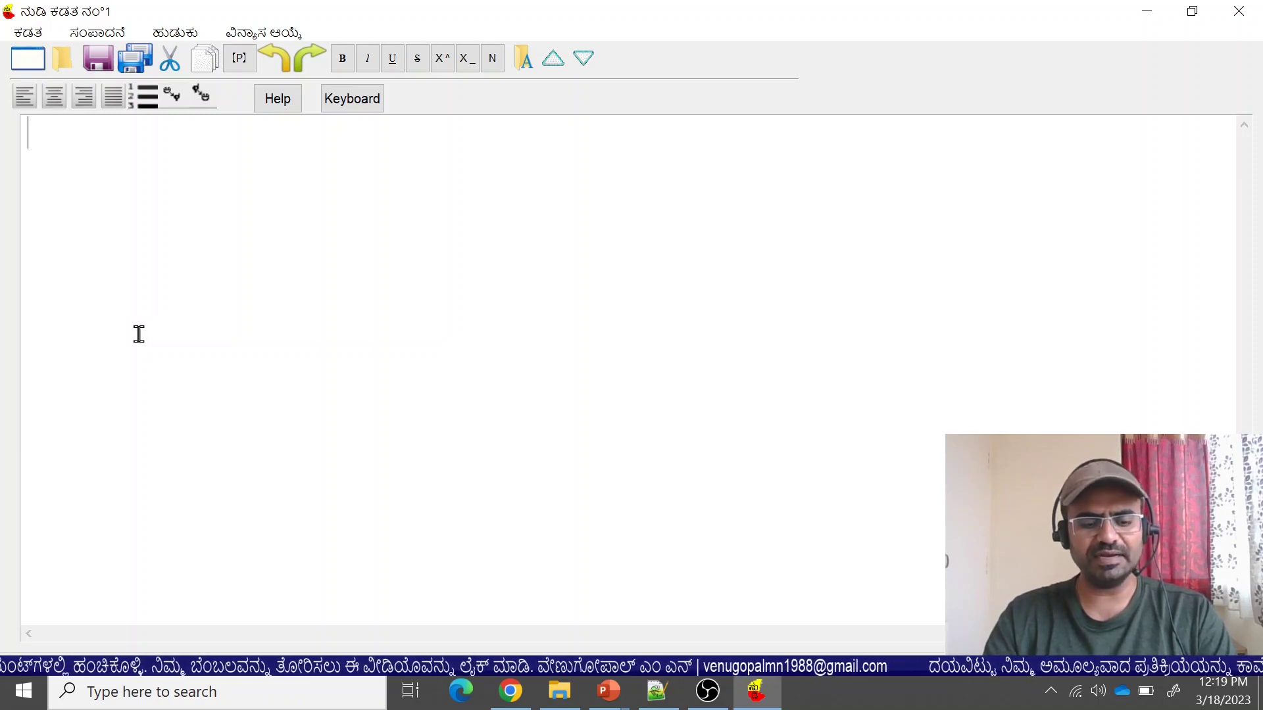
key("super")
type("ಒ")
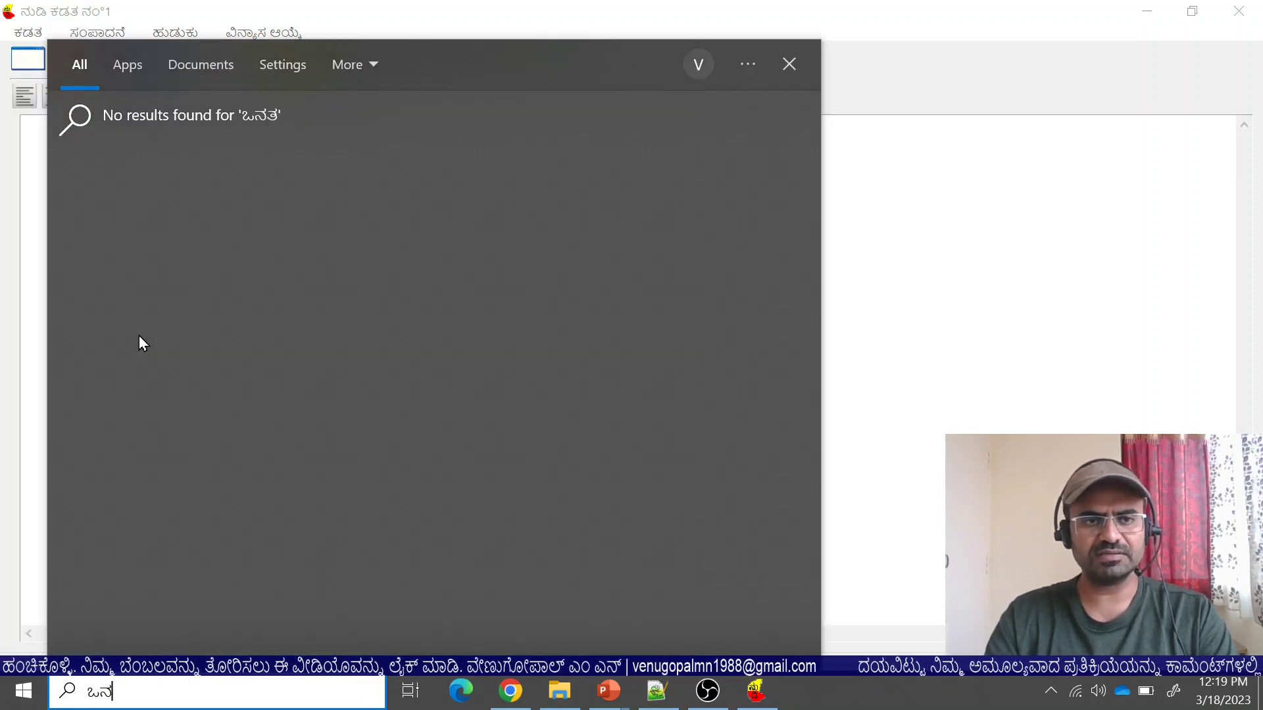
key("BackSpace")
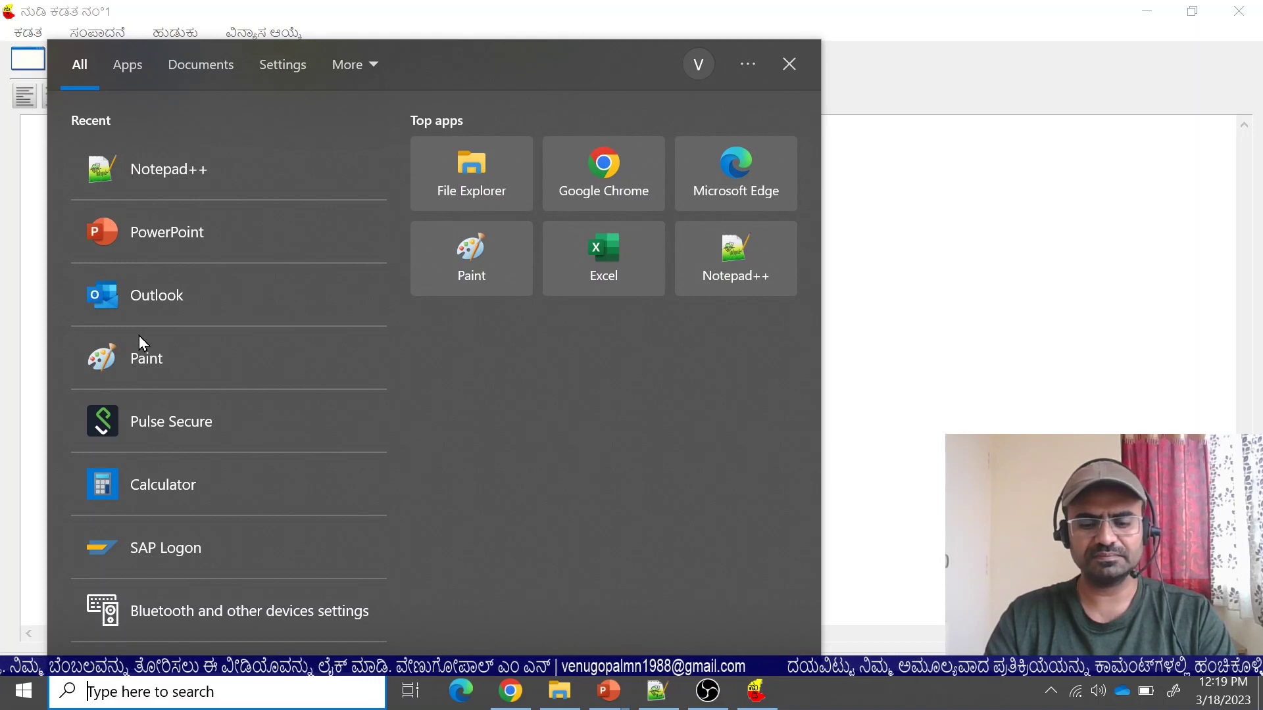
type("ಒನಸಿ")
key("BackSpace")
key("BackSpace")
key("BackSpace")
key("BackSpace")
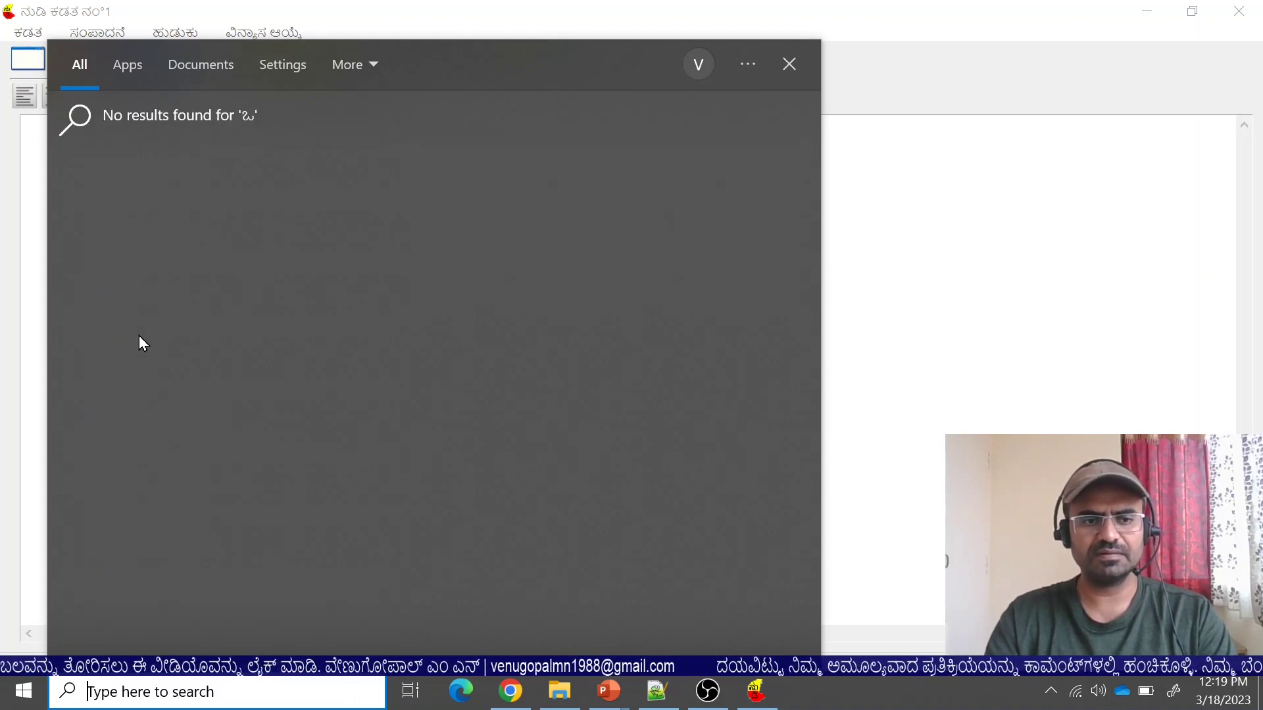
left_click(1044, 270)
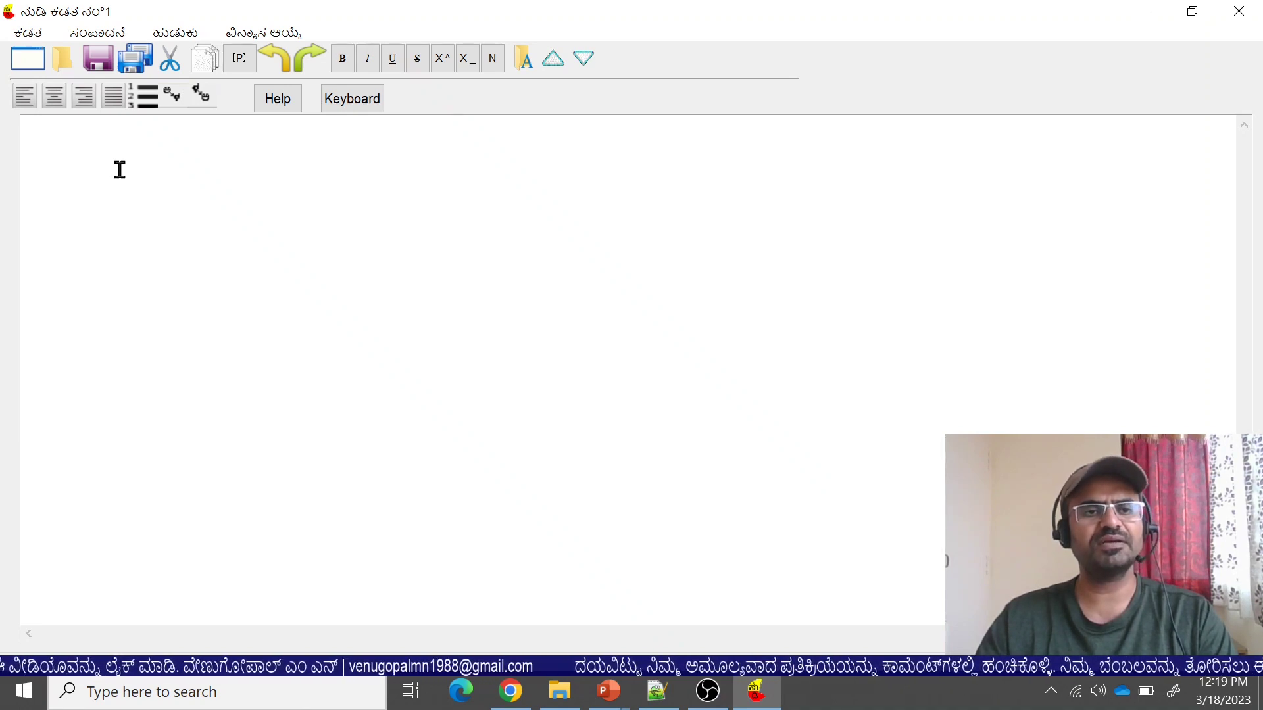
Enter the Kannada letter ಅ in the empty document and enlarge it by several font-size steps.
type("ಅ")
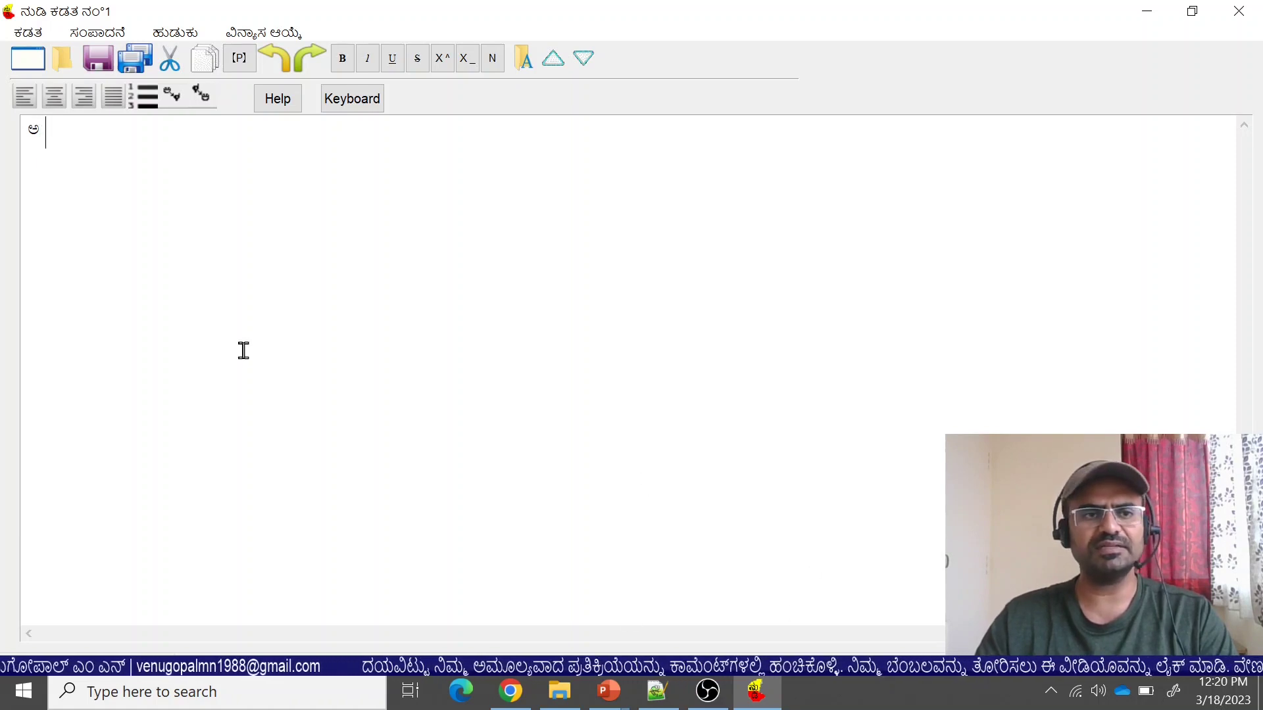
key("ctrl+a")
left_click(552, 61)
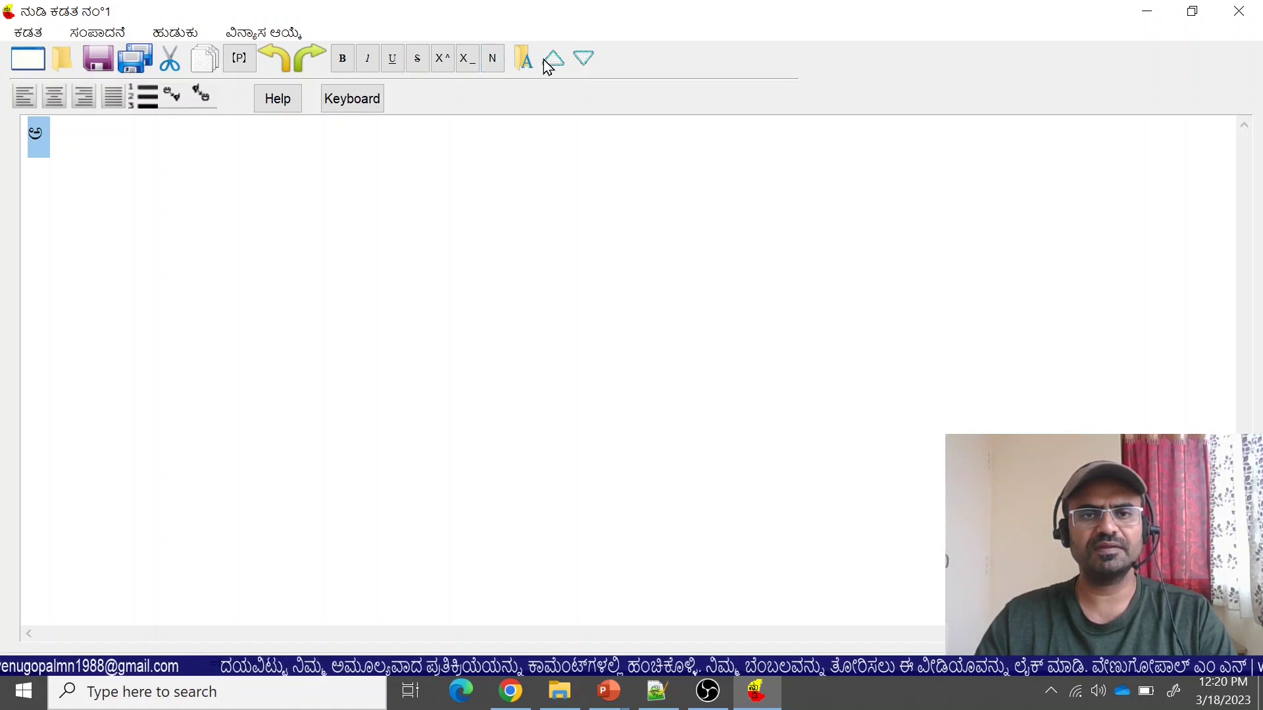
left_click(551, 61)
left_click(551, 60)
left_click(552, 61)
left_click(215, 235)
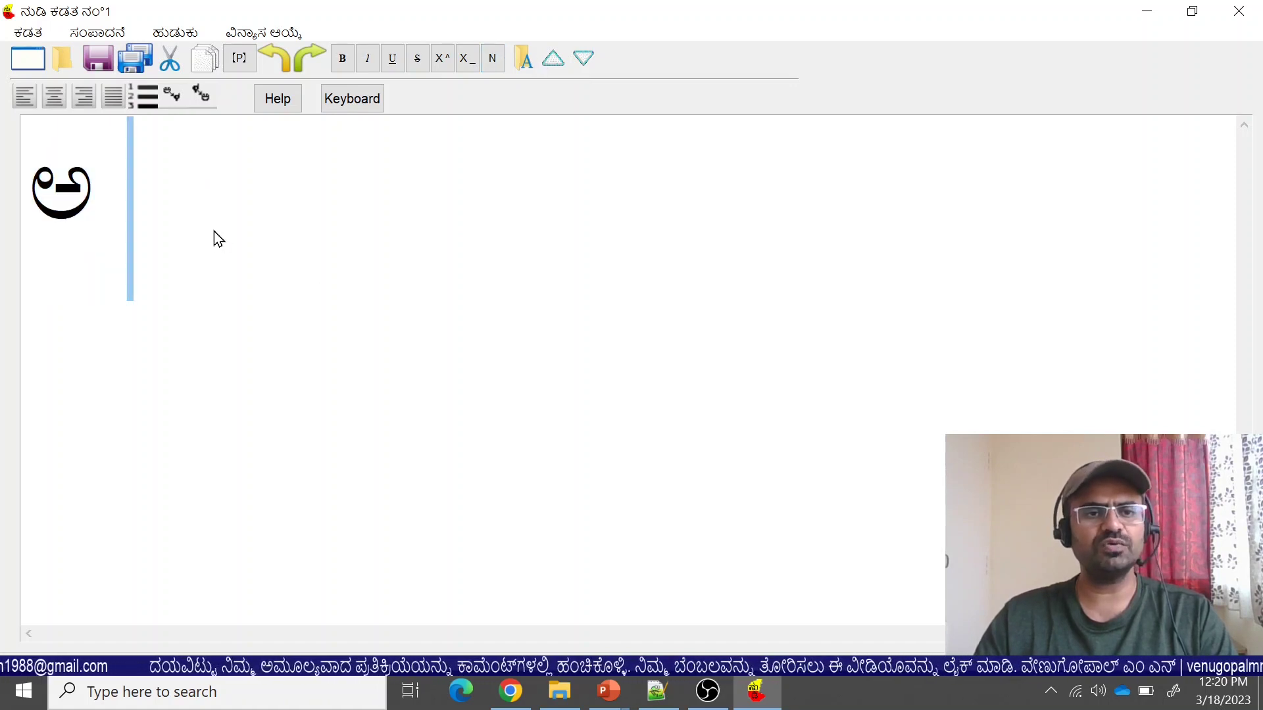
Continue the enlarged line with spaced Kannada vowels so that it reads ಅ ಆ ಇ ಈ ಉ ಊ.
key("BackSpace")
type("a")
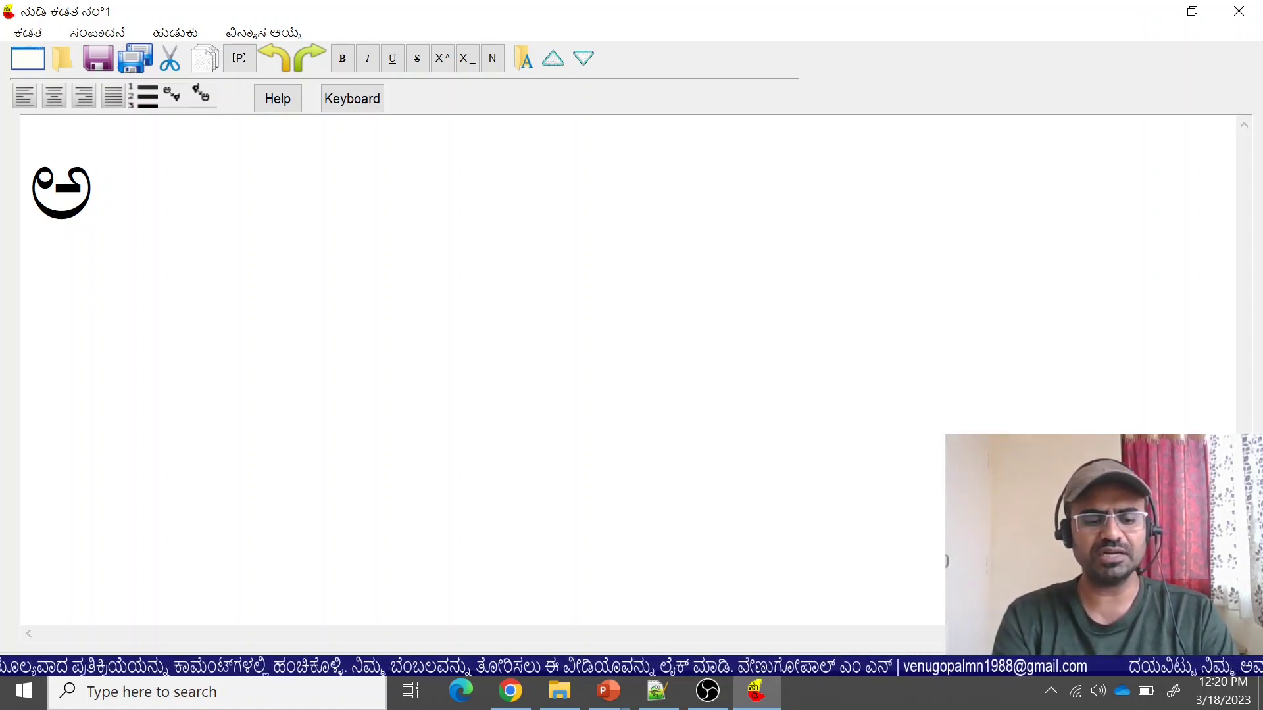
type("ಆ ")
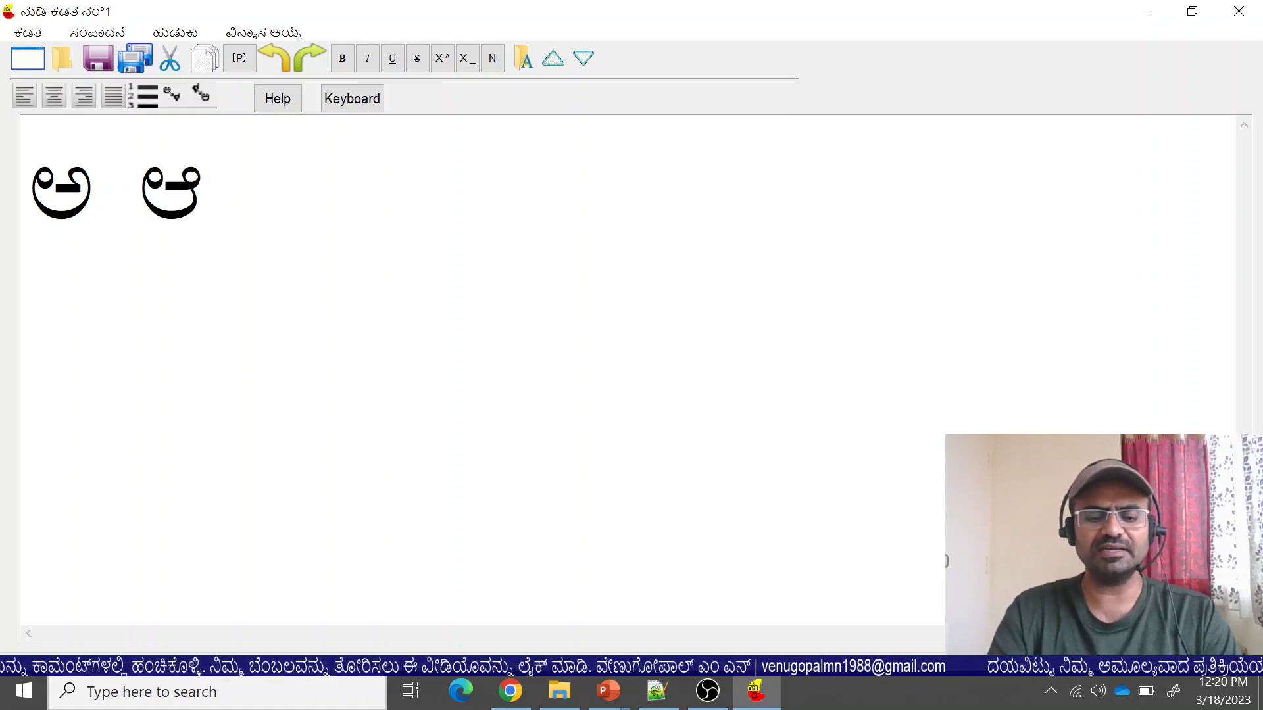
type("ಇ")
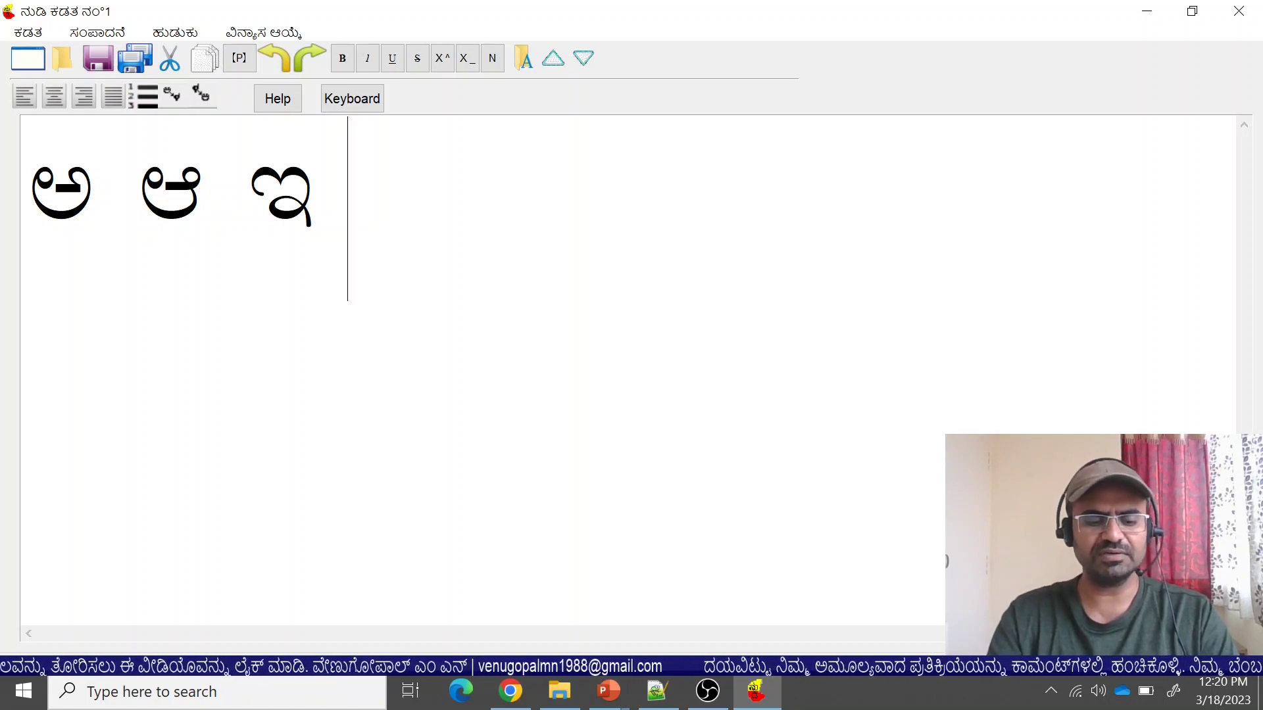
type("I")
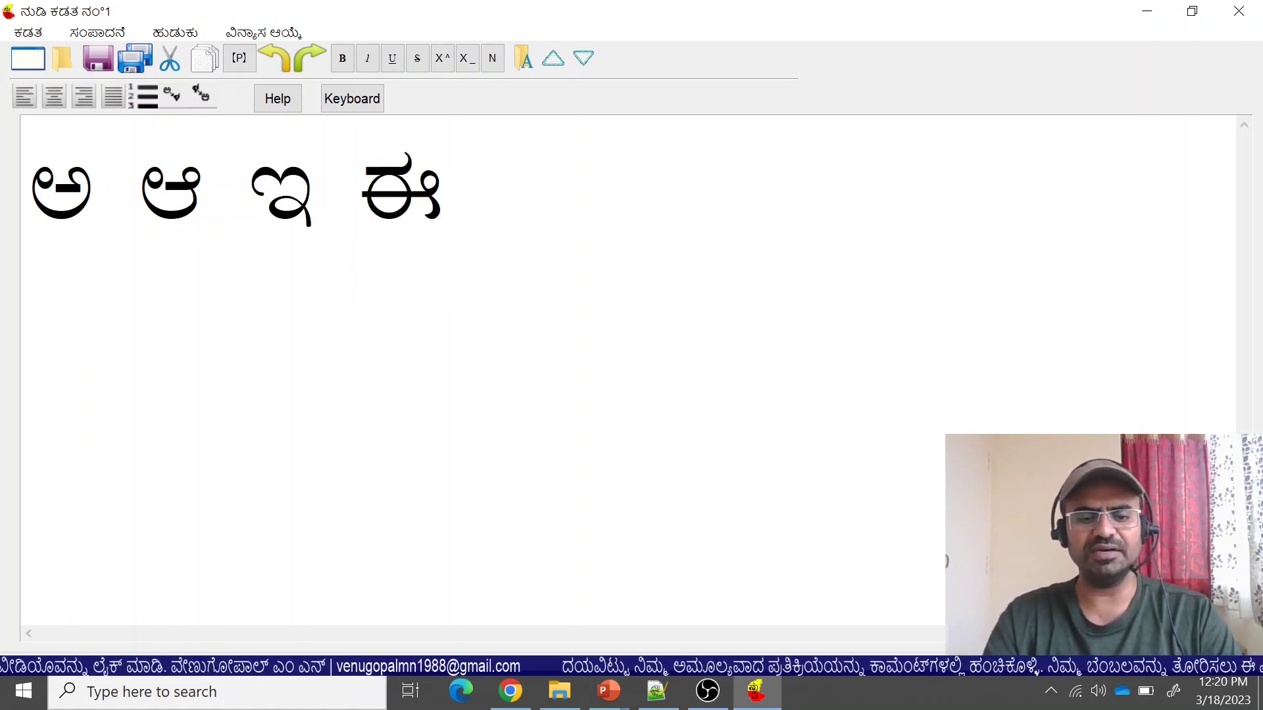
type("    u ")
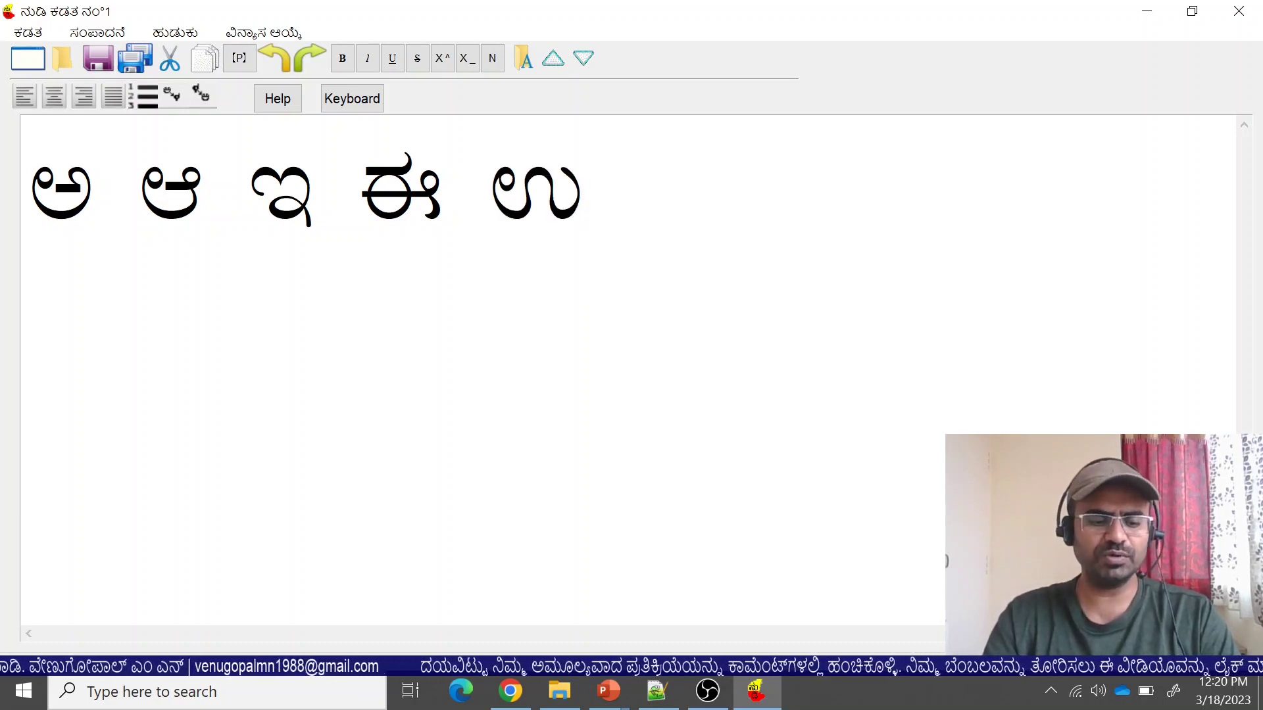
type("U")
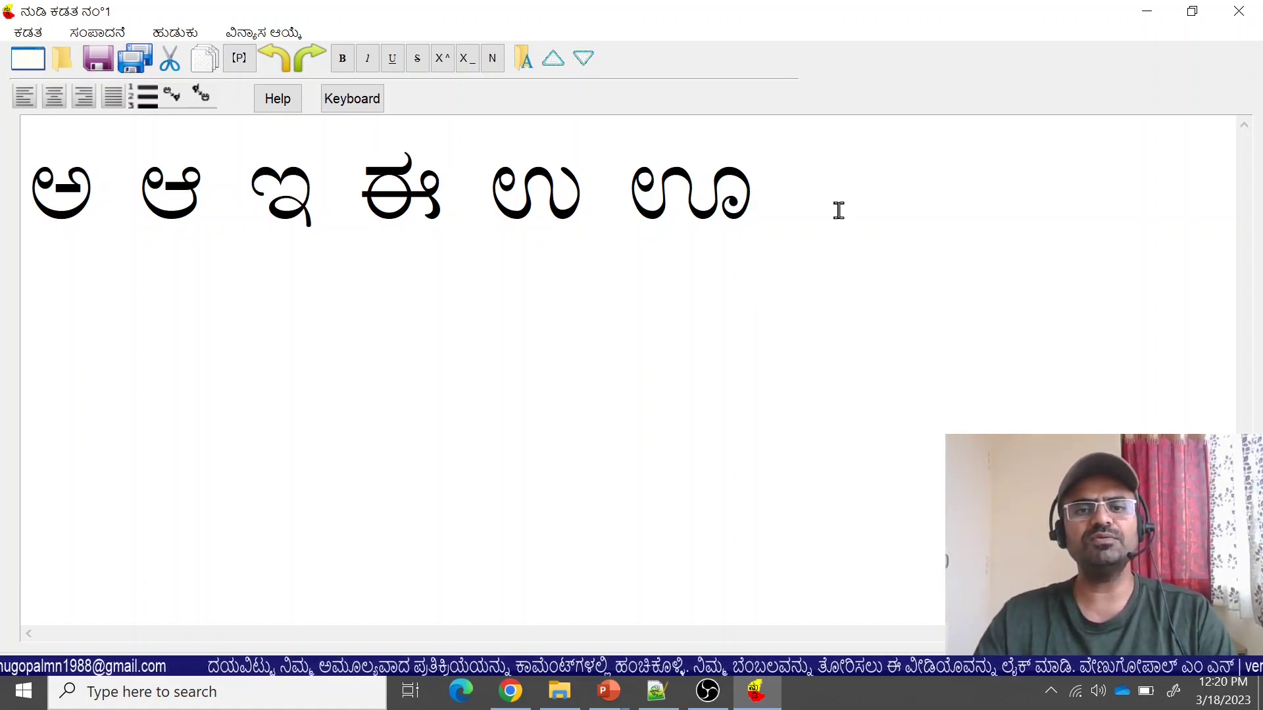
Delete the whole line of enlarged Kannada vowels and minimize the Nudi editor window.
left_click_drag(837, 209, 3, 214)
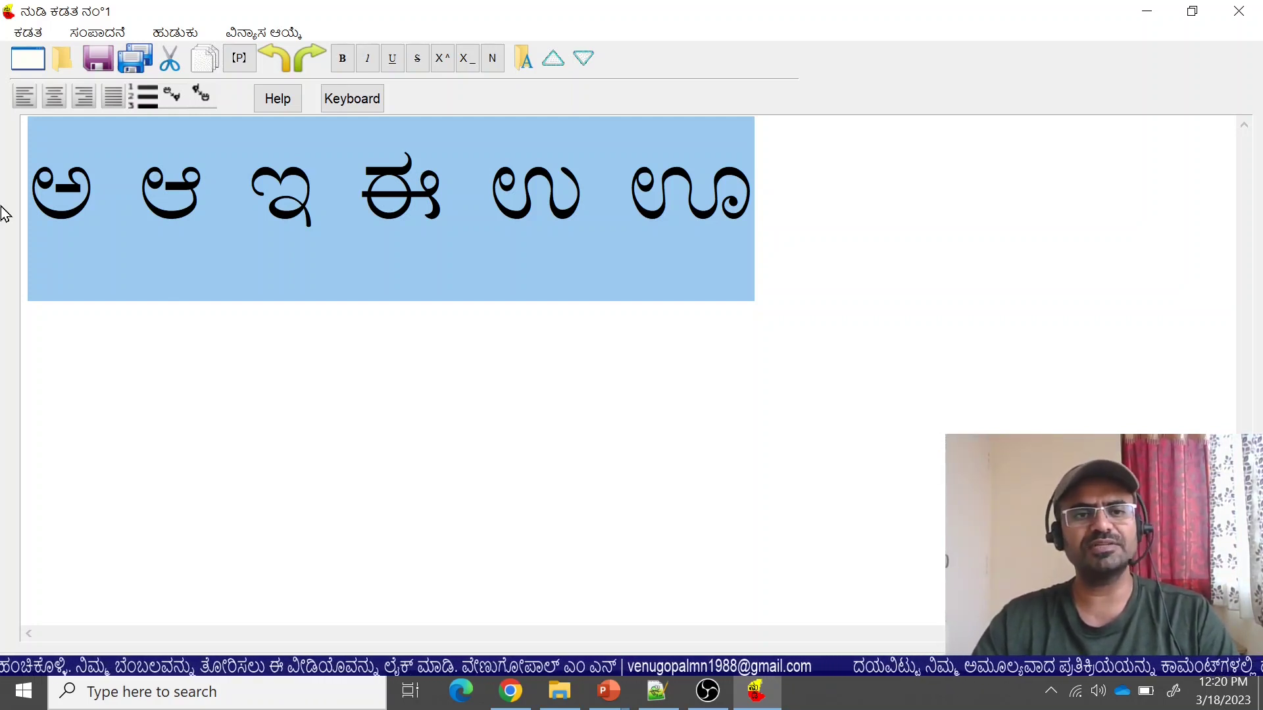
key("Delete")
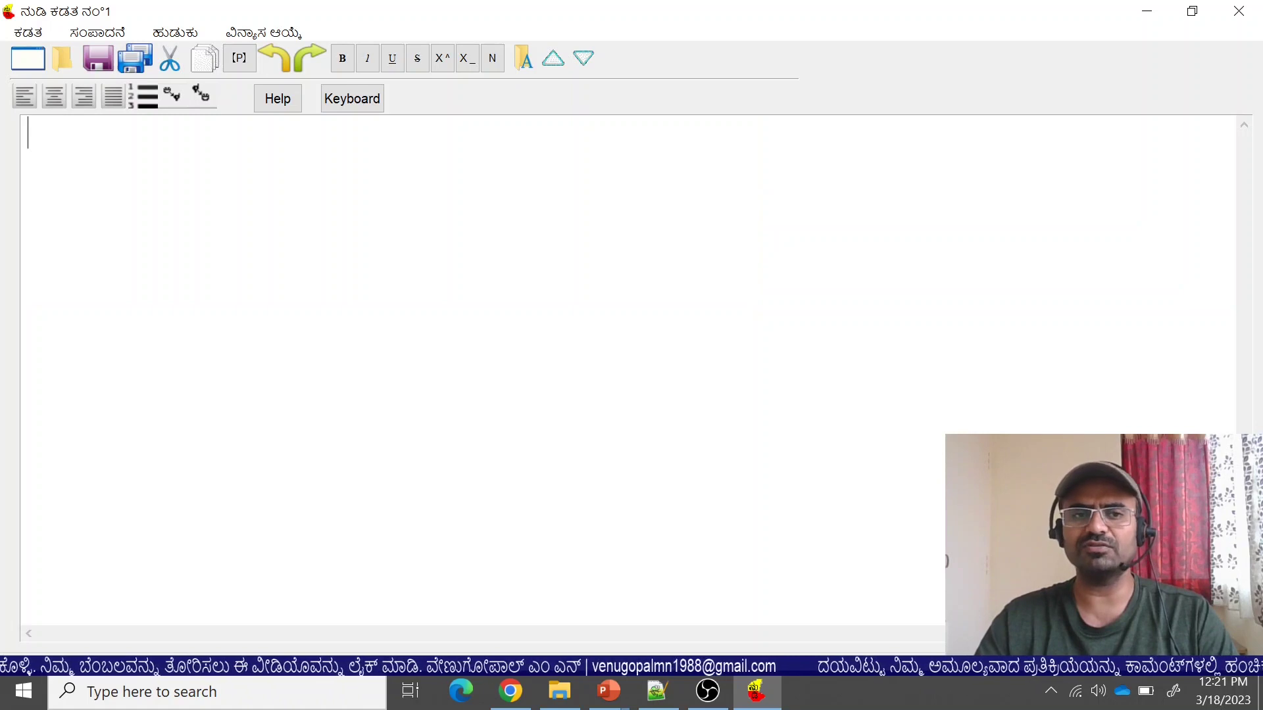
left_click(1148, 12)
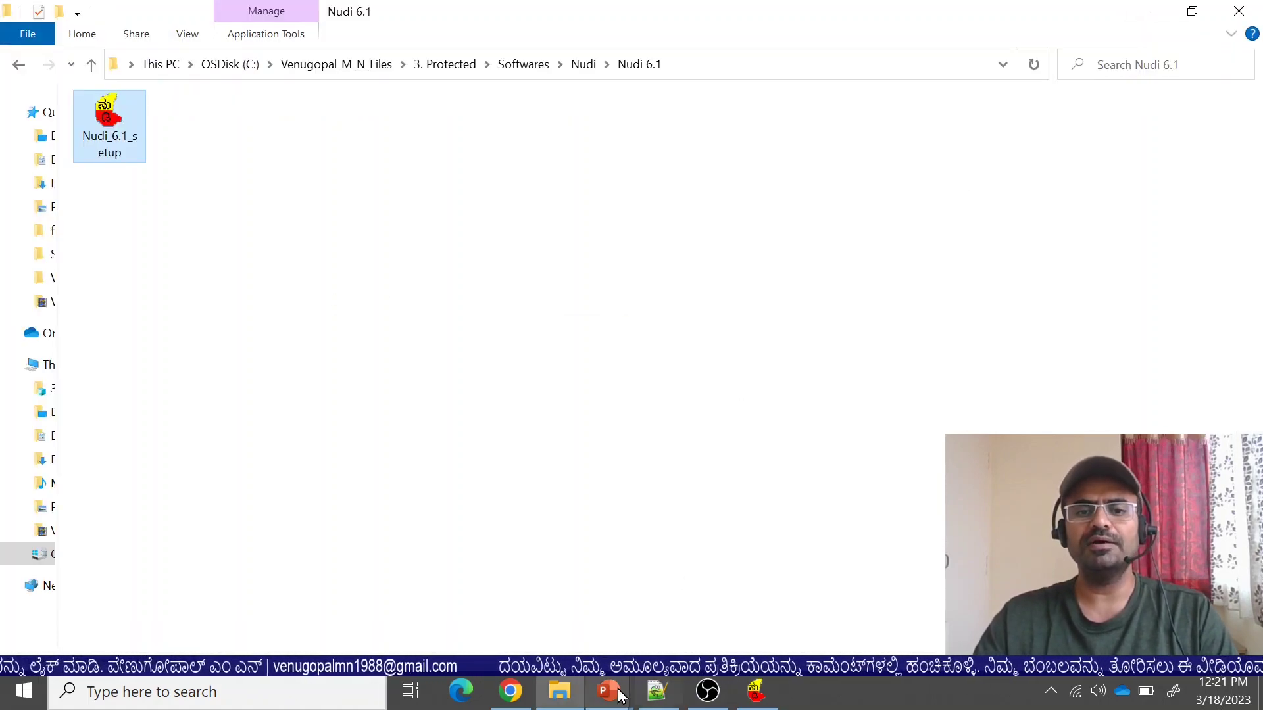
Switch to the running PowerPoint slide show and go back to the Nudi "How to install?" slide with the kagapa.in/kannada link.
mouse_move(609, 691)
left_click(719, 601)
key("Left")
key("Left")
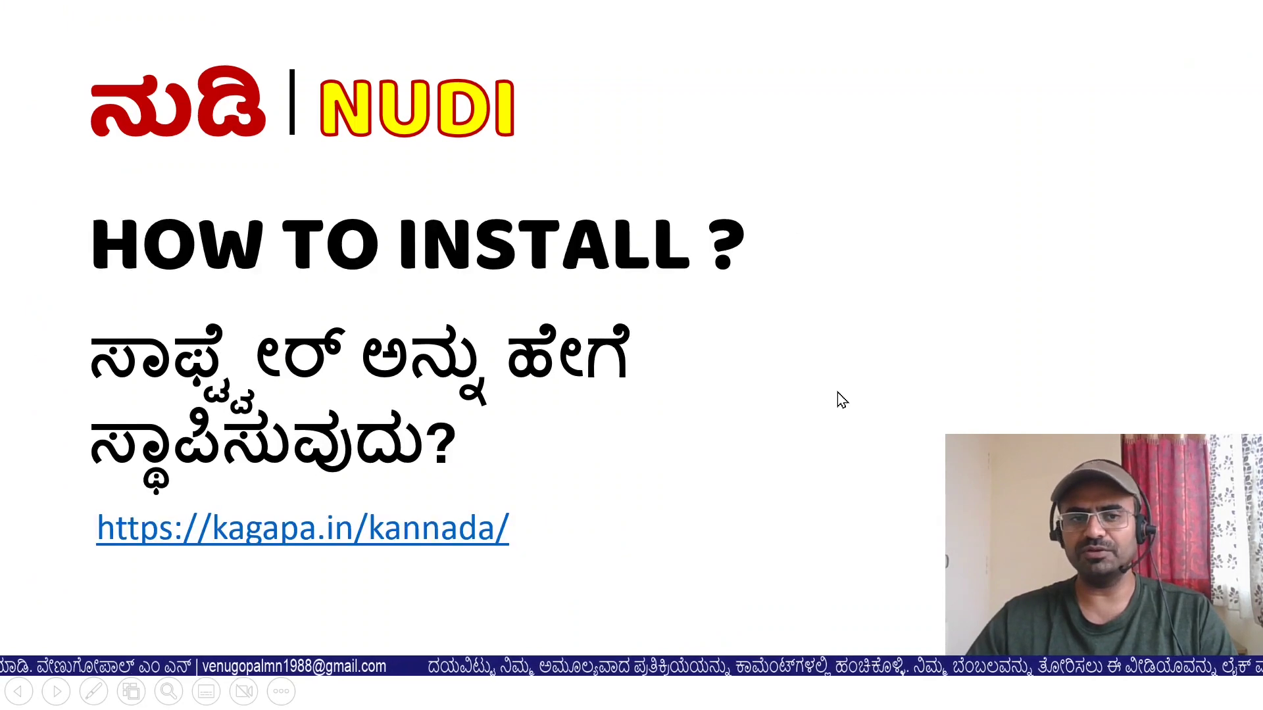